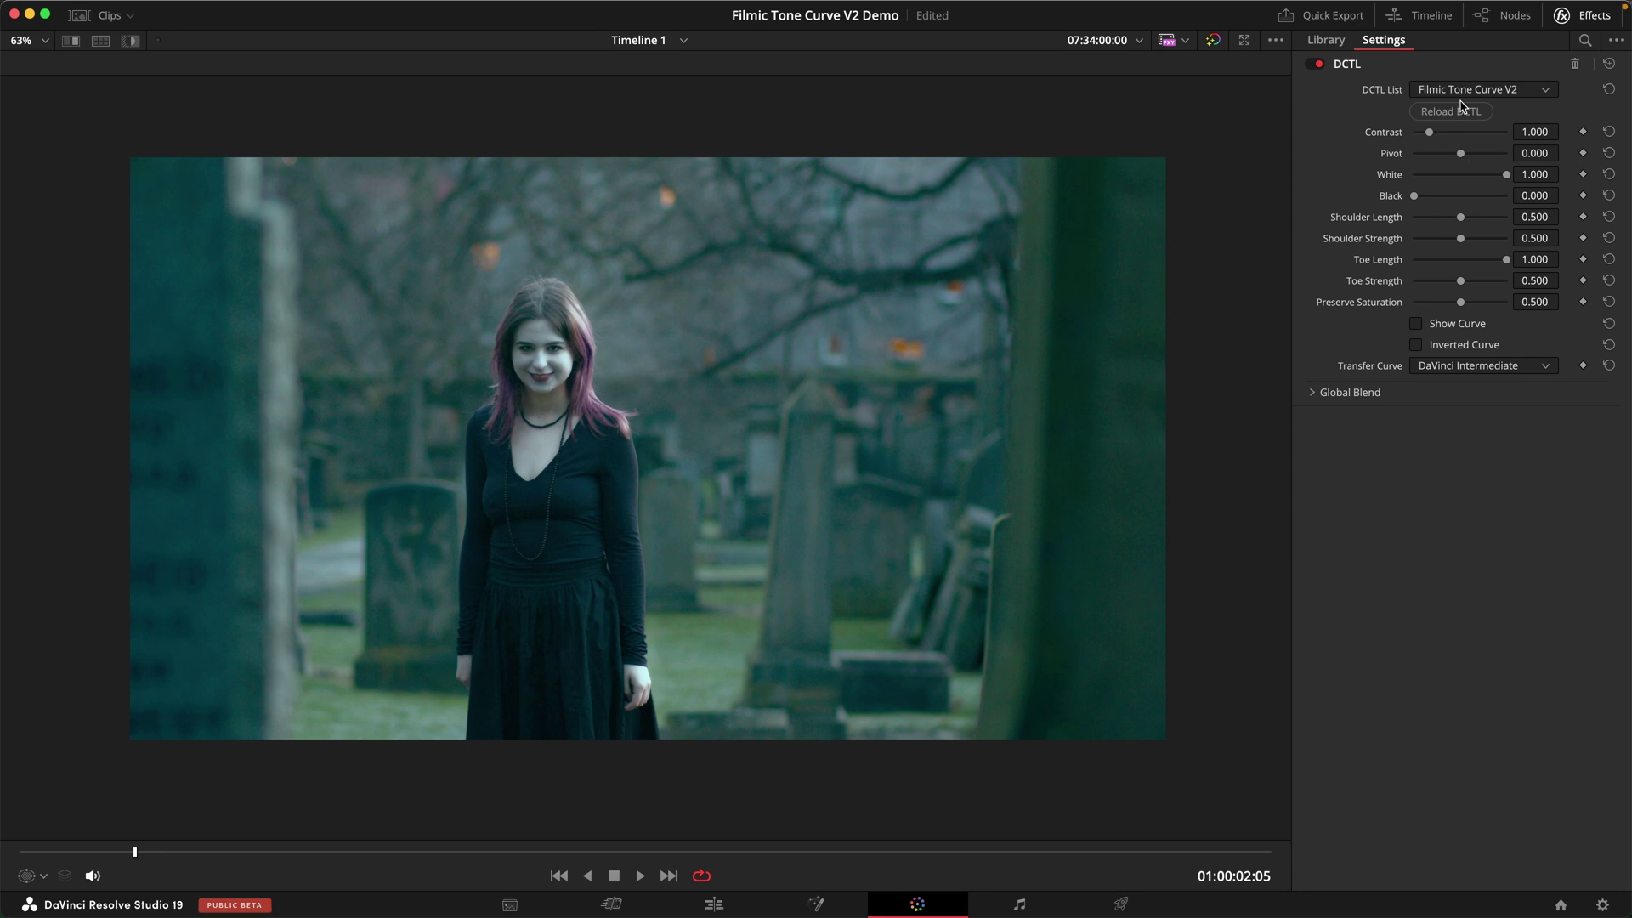
Leave the enhanced viewer to show the Split → Tone Curve → 2499 node chain and panels
key(alt+f)
Enlarge the viewer so the Filmic Tone Curve V2 settings sit beside the graveyard shot
scroll(527, 380, down, 1)
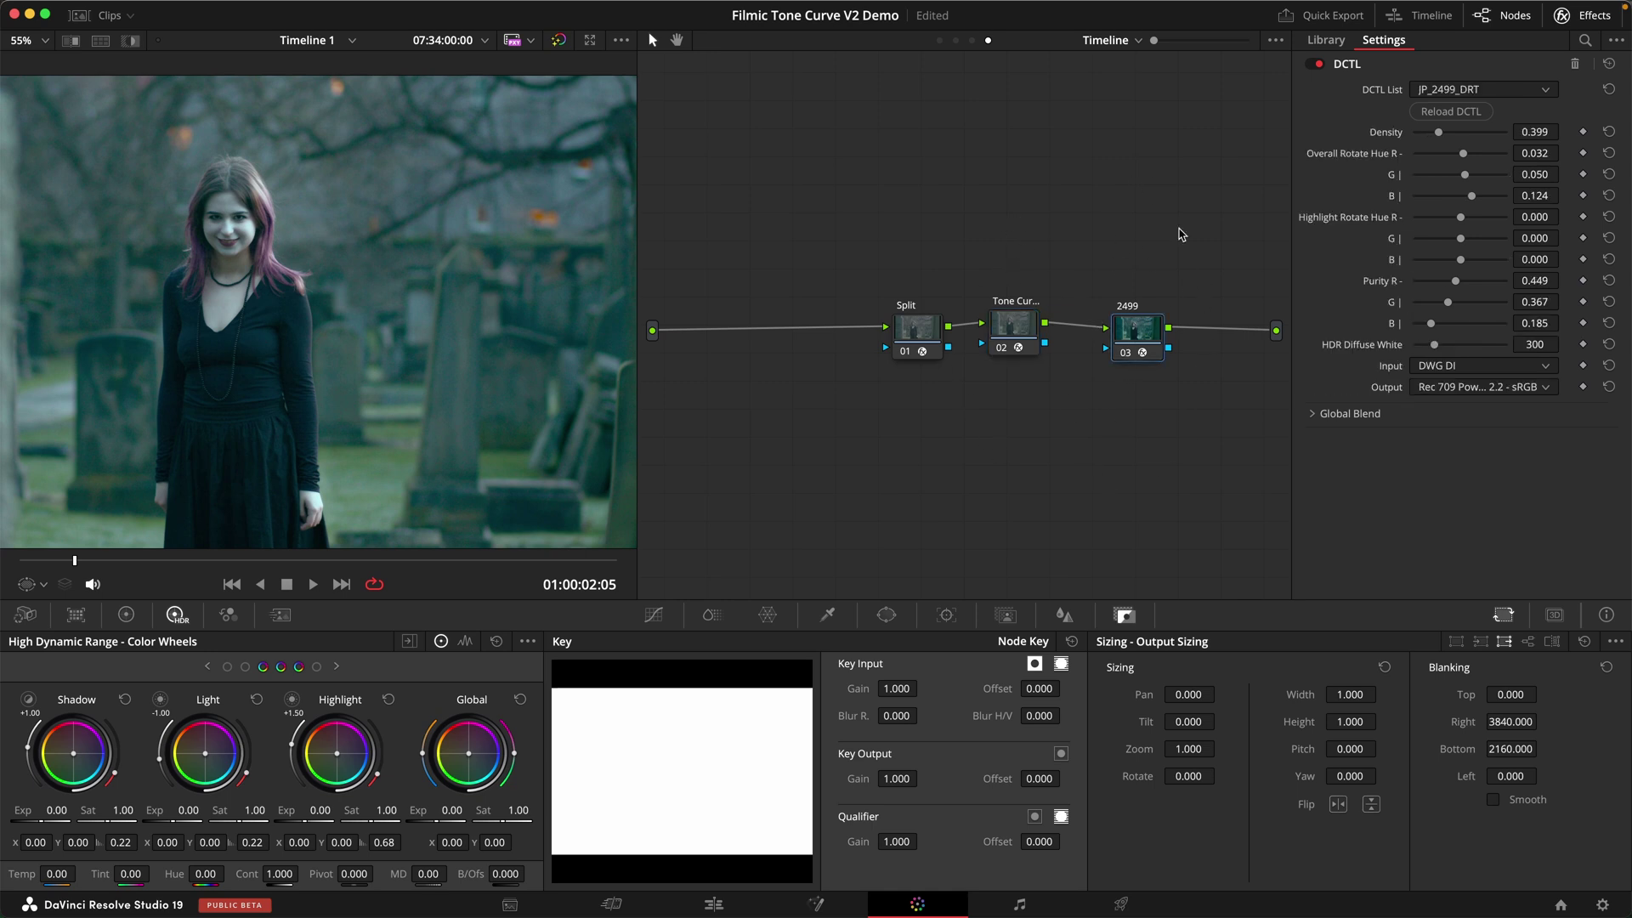
key(alt+f)
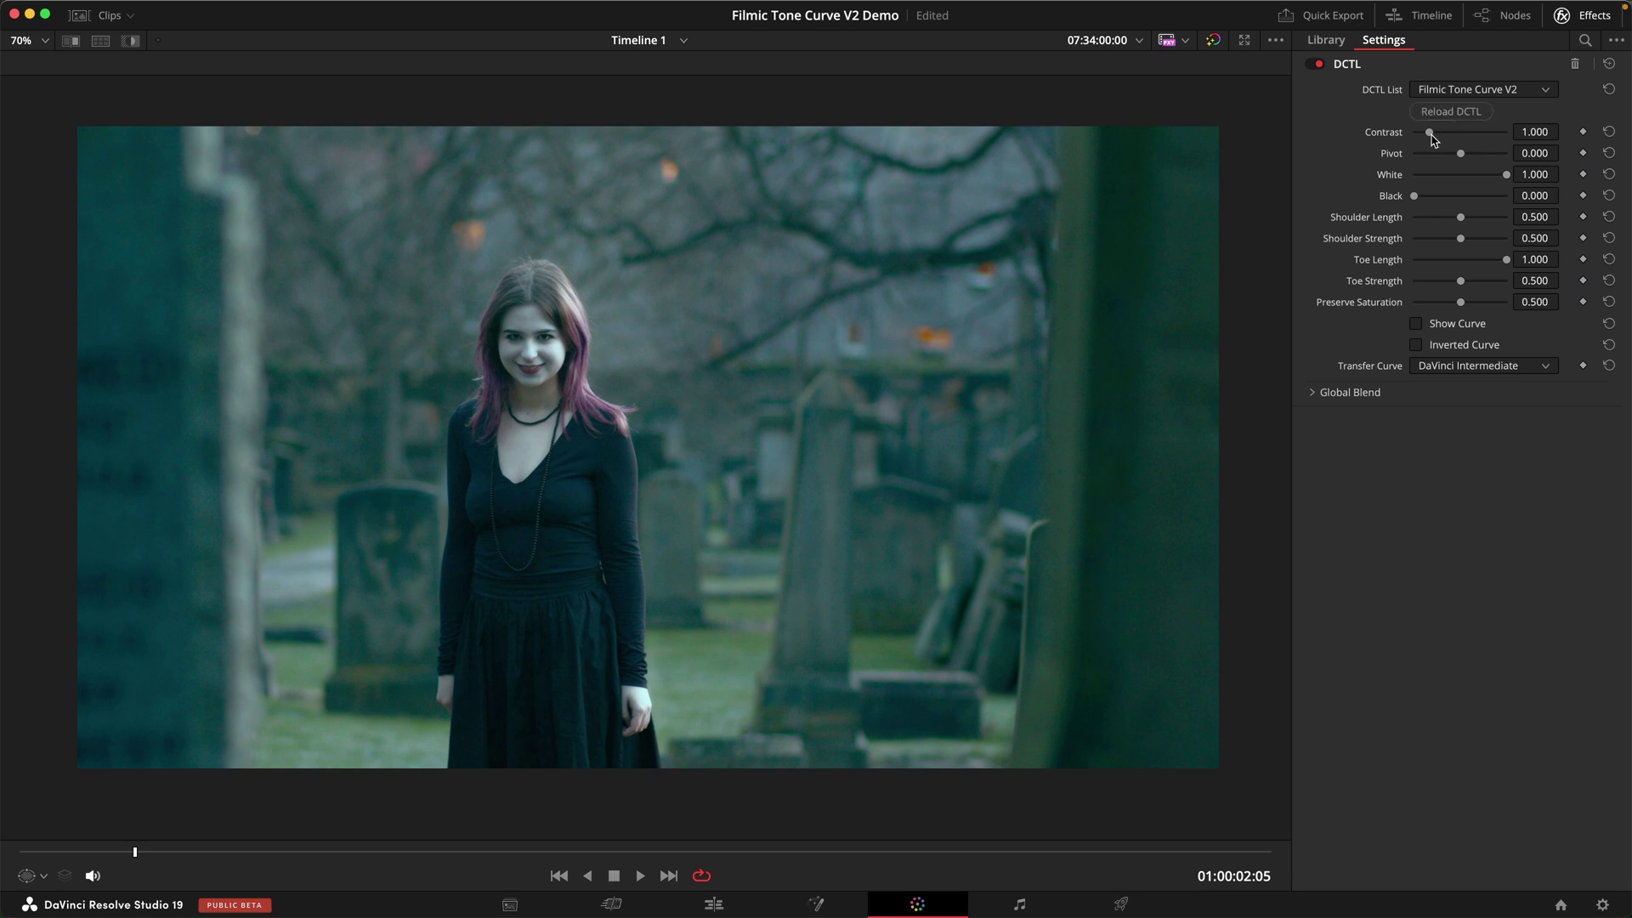
Raise the tone curve Contrast, then enter exactly 1.3
drag(1430, 134, 1458, 135)
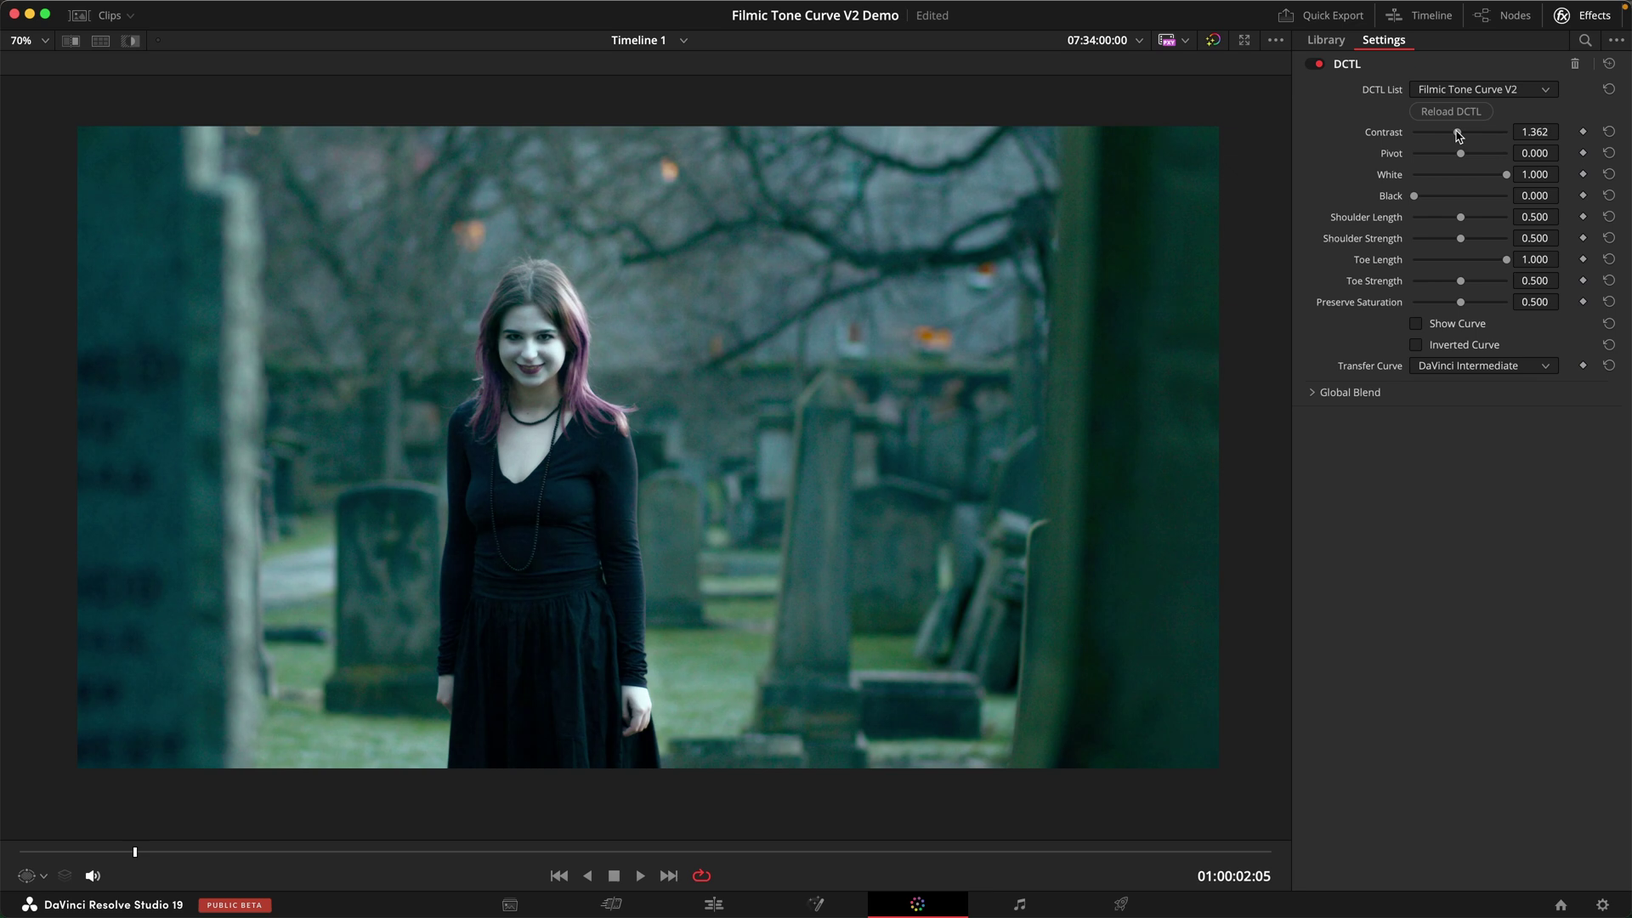
click(1535, 132)
text(1.3)
key(Return)
Push Contrast to its 2.000 maximum for comparison, then set it back to 1.300
drag(1452, 133, 1523, 136)
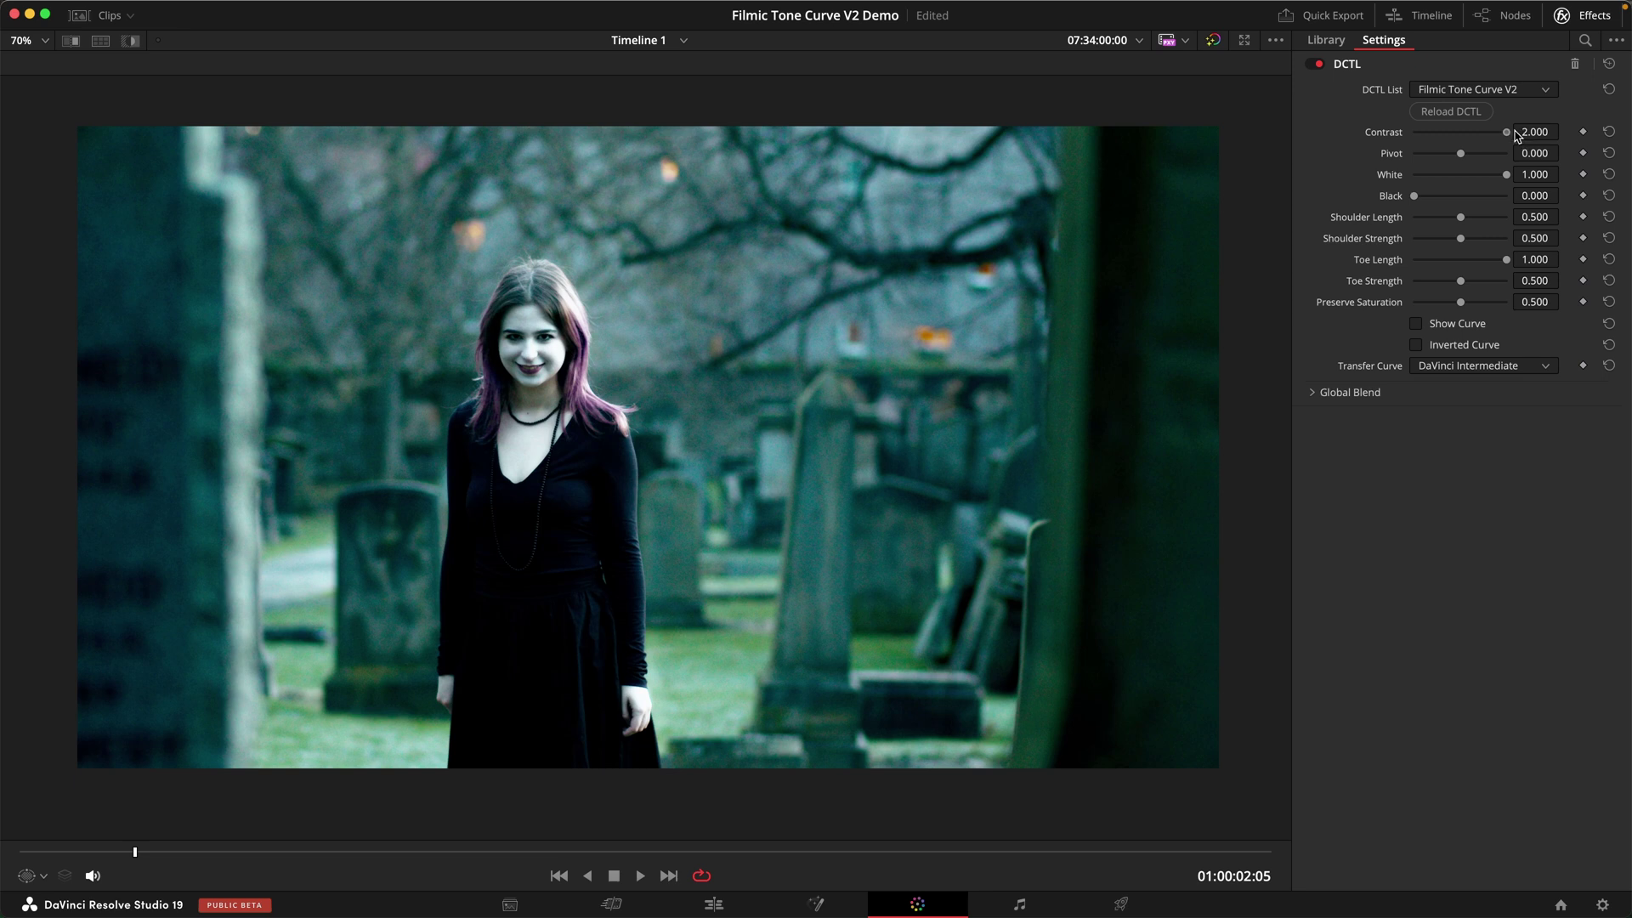
drag(1507, 136, 1492, 135)
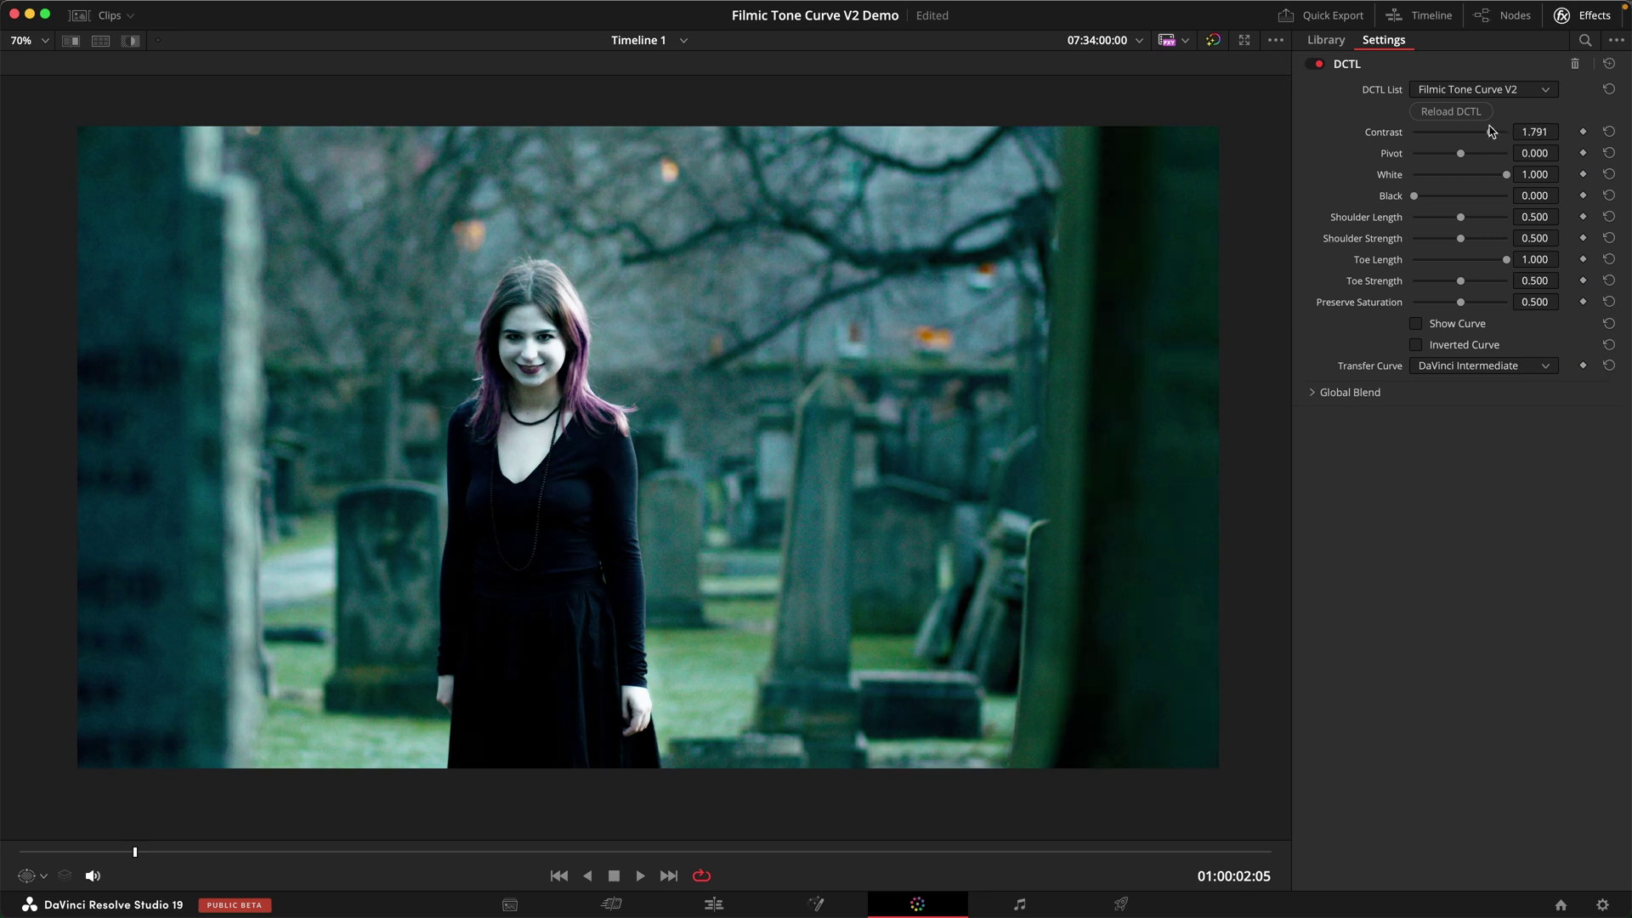
click(1539, 129)
text(1.3)
key(Return)
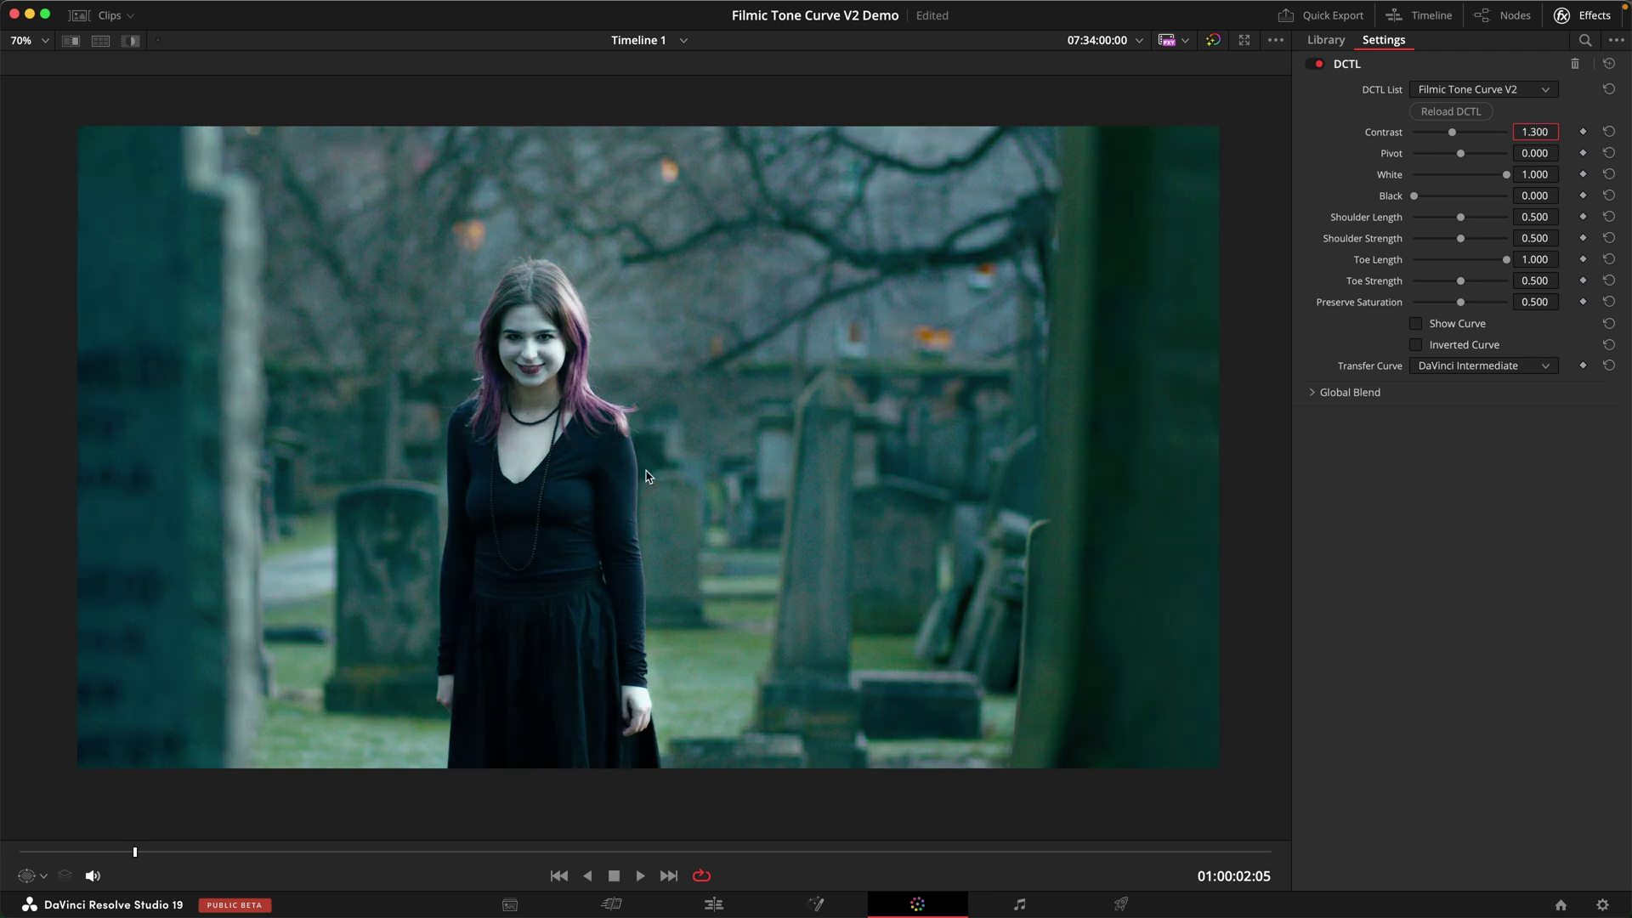
Jump through the timeline clips and return to the graveyard shot at 01:00:02:05
key(Home)
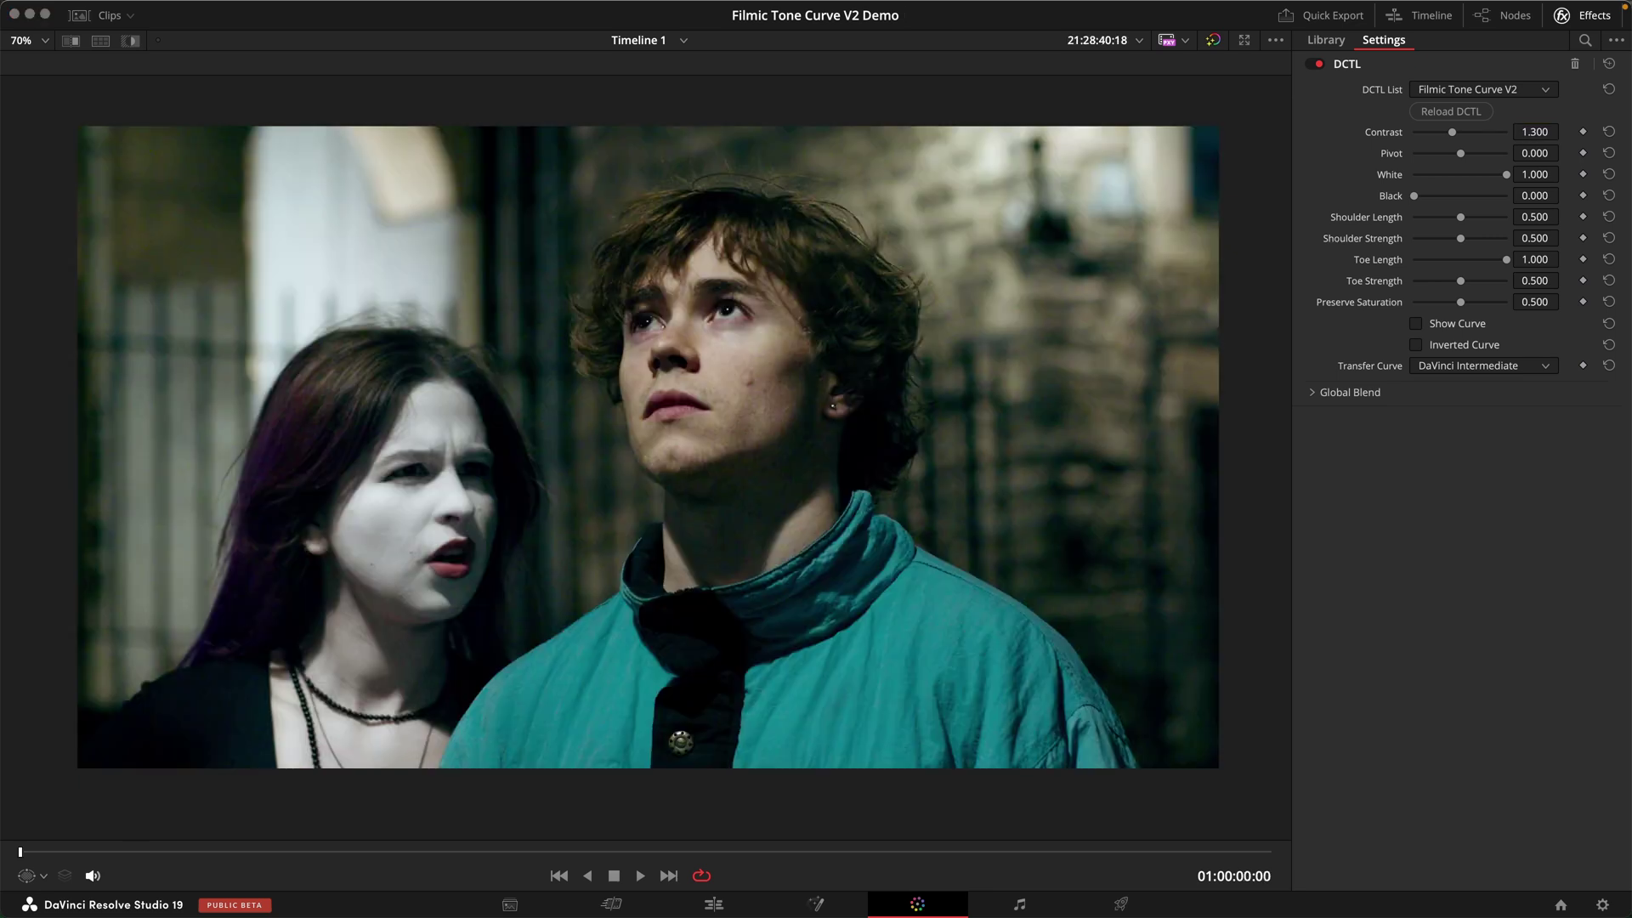
scroll(671, 586, down, 1)
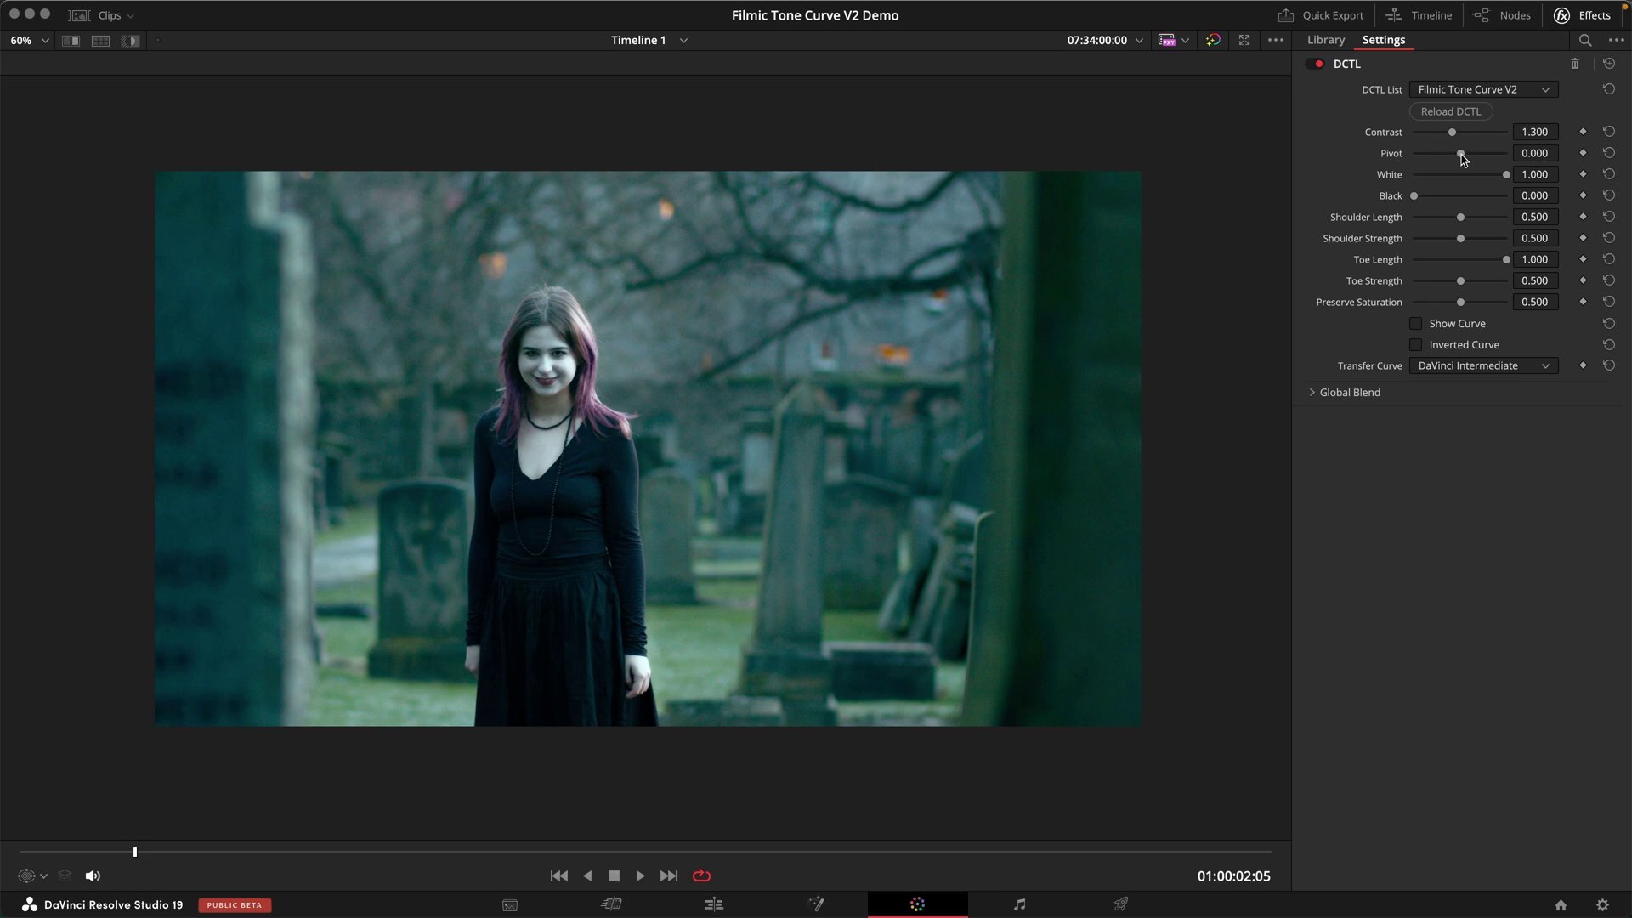
drag(1462, 156, 1518, 162)
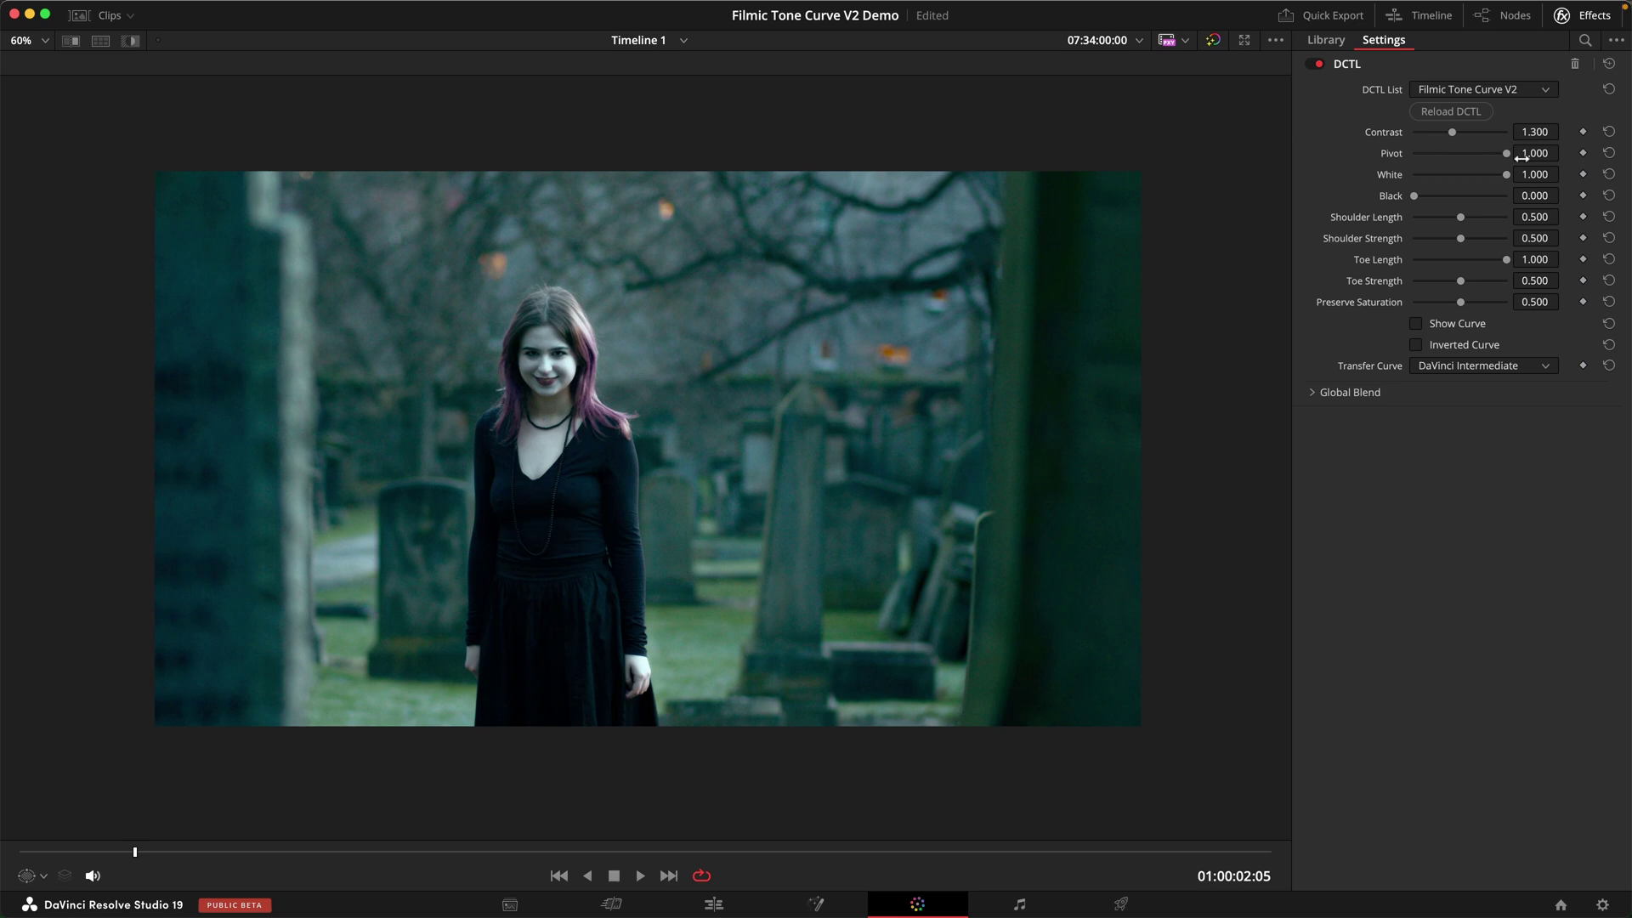
mouse_move(1505, 156)
mouse_down()
mouse_move(1408, 160)
mouse_move(1502, 156)
mouse_up()
double_click(1502, 157)
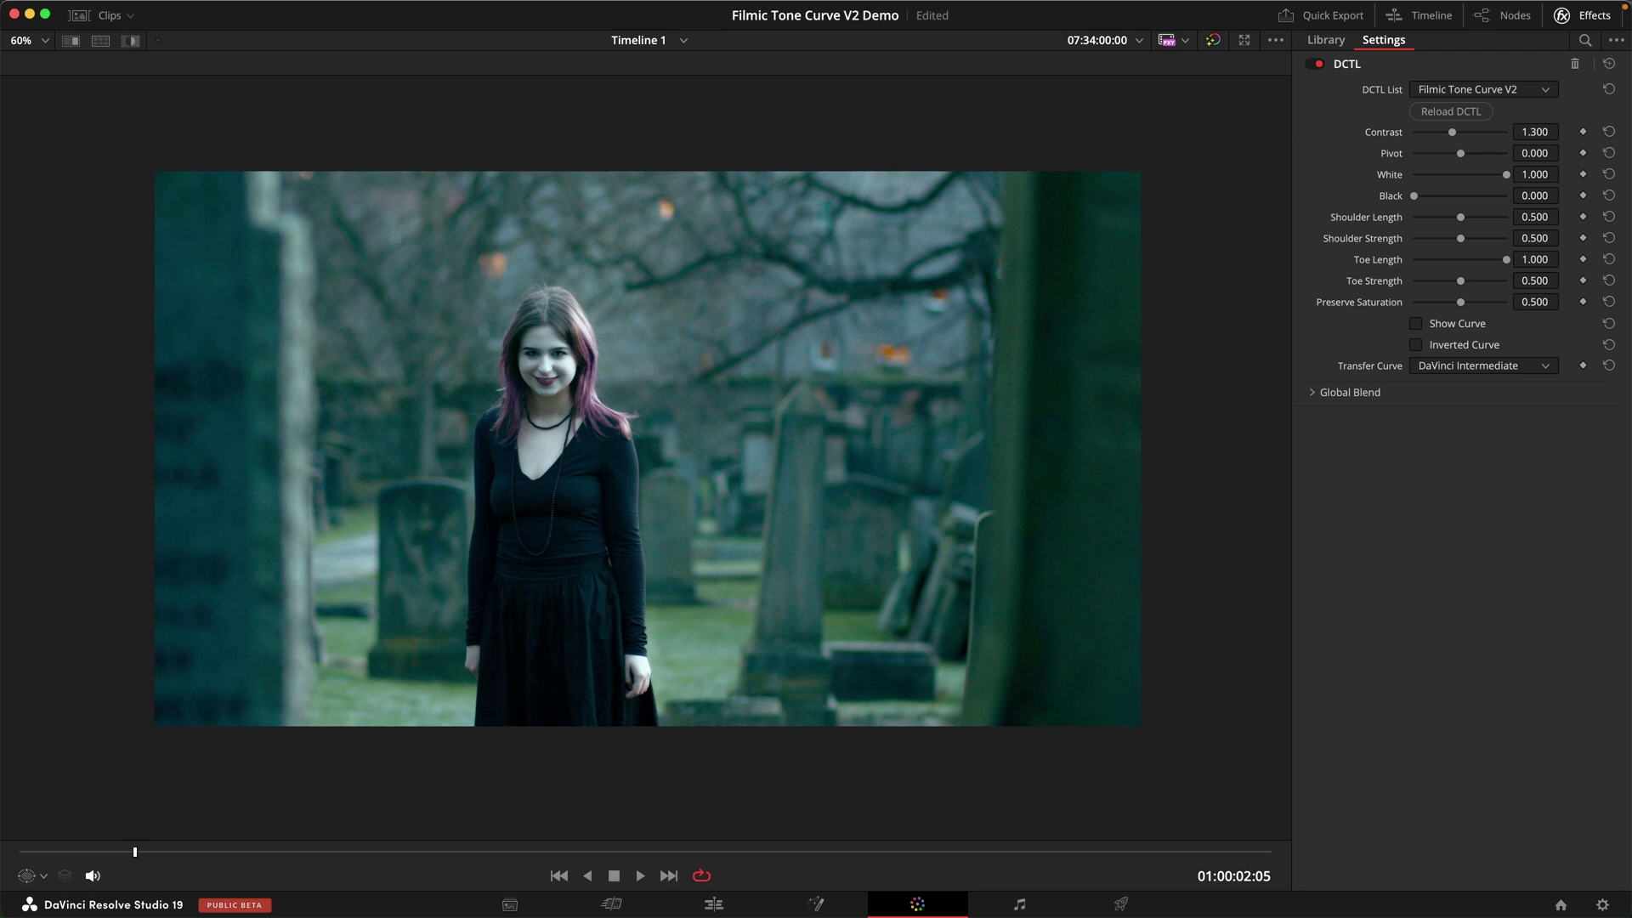
With Show Curve on, compare Toe Strength at 0.000 and 1.000, and try shorter Toe Length
scroll(599, 654, up, 1)
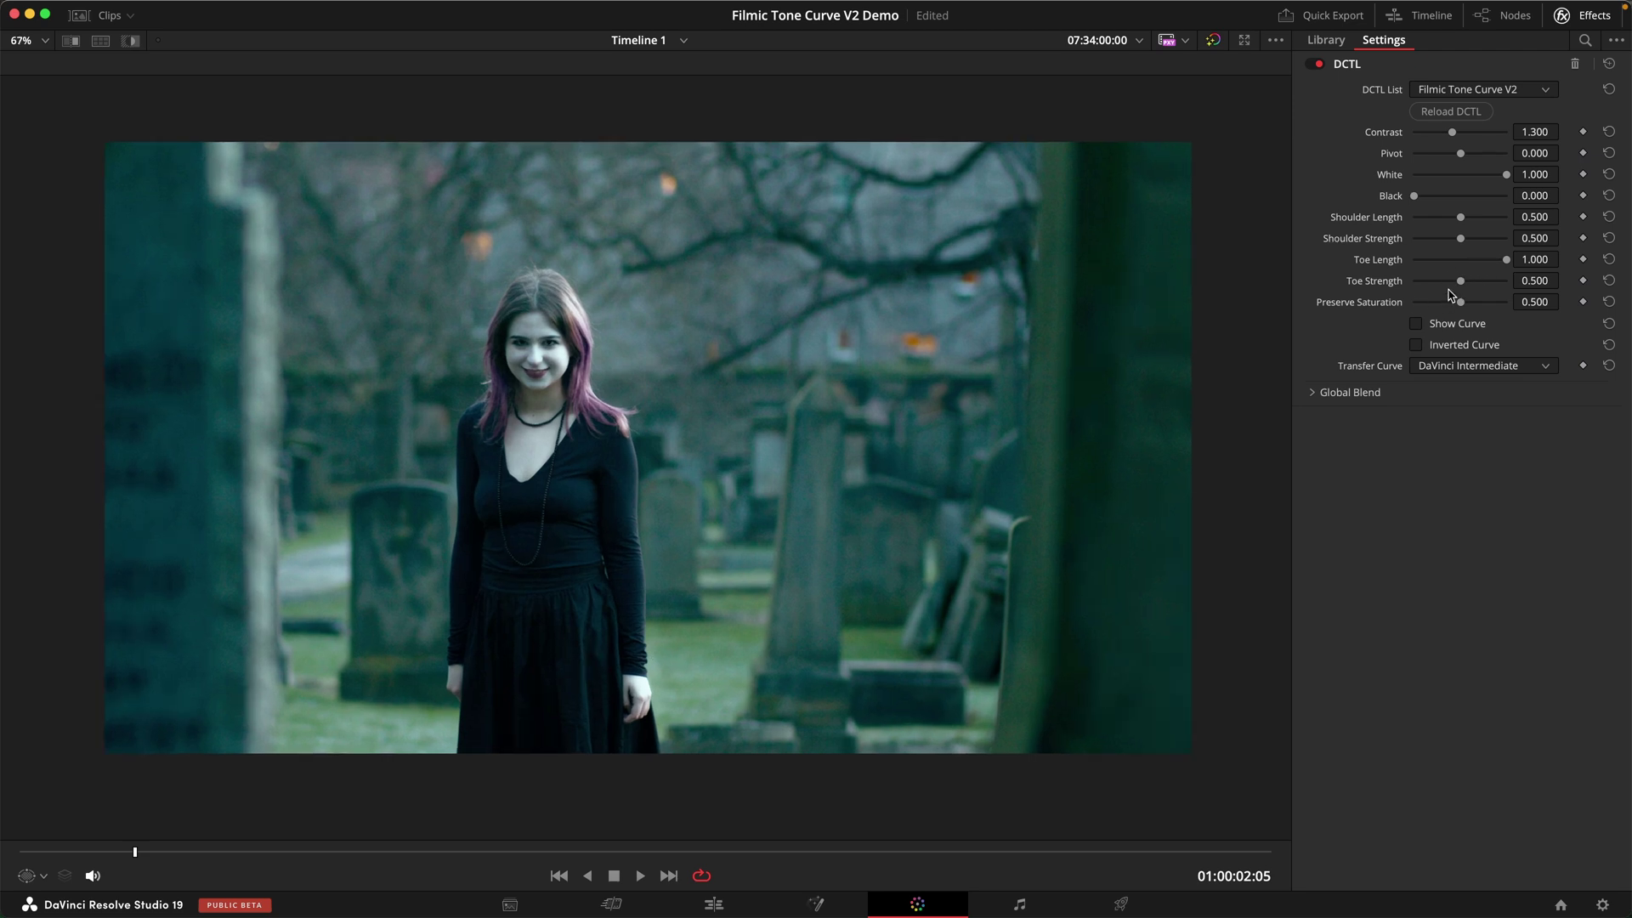
drag(1460, 280, 1568, 285)
click(1447, 324)
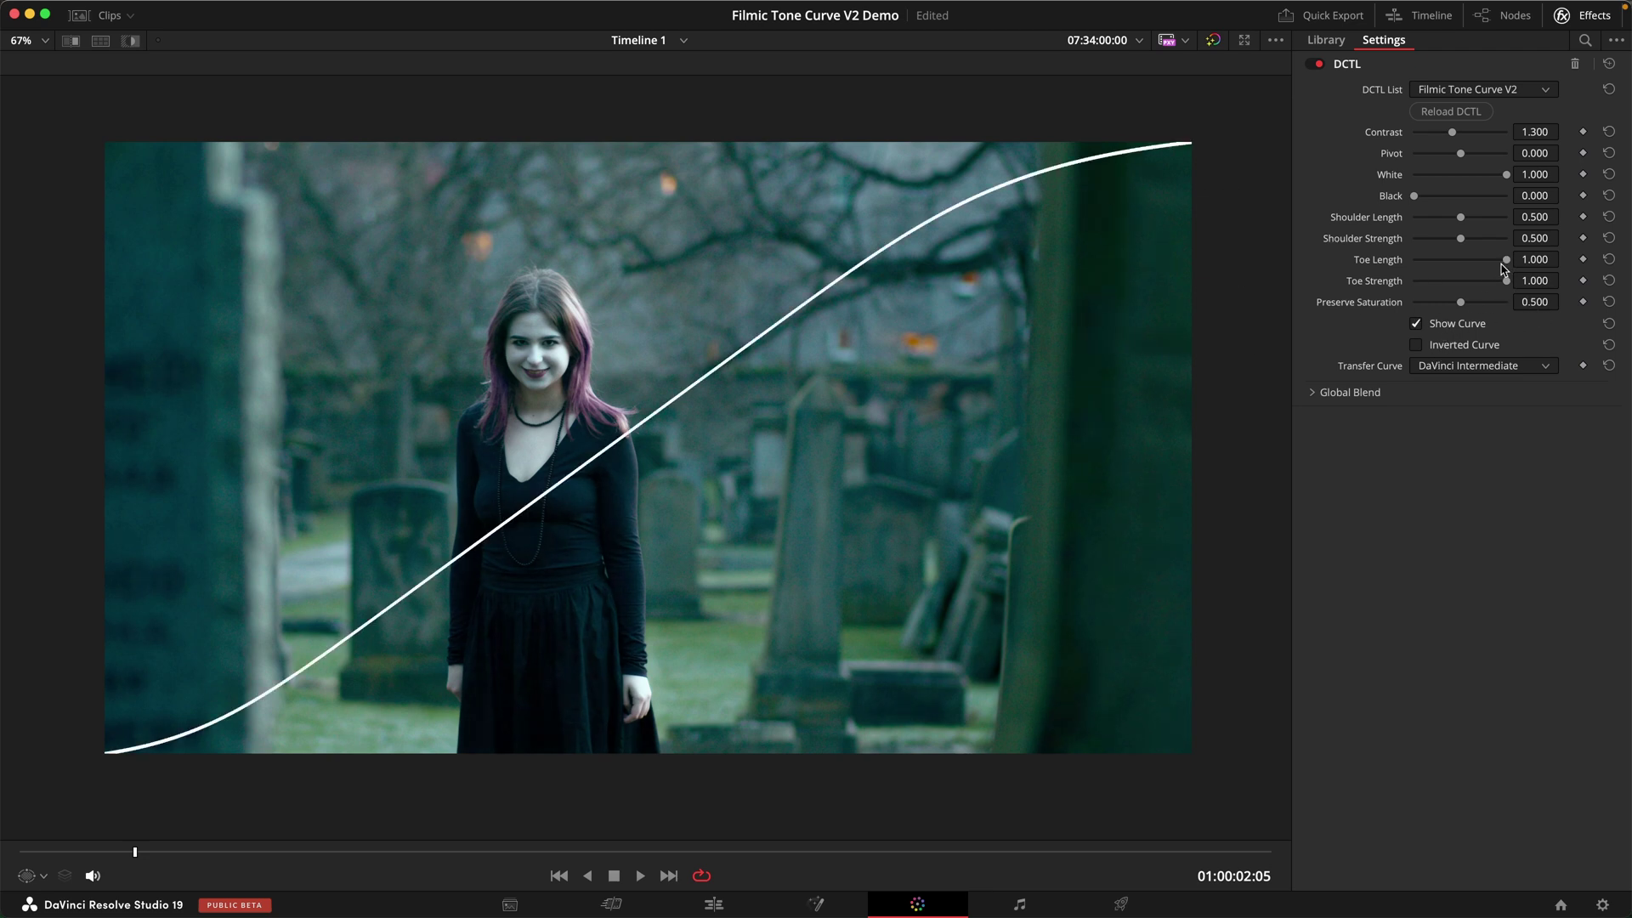
drag(1503, 281, 1354, 289)
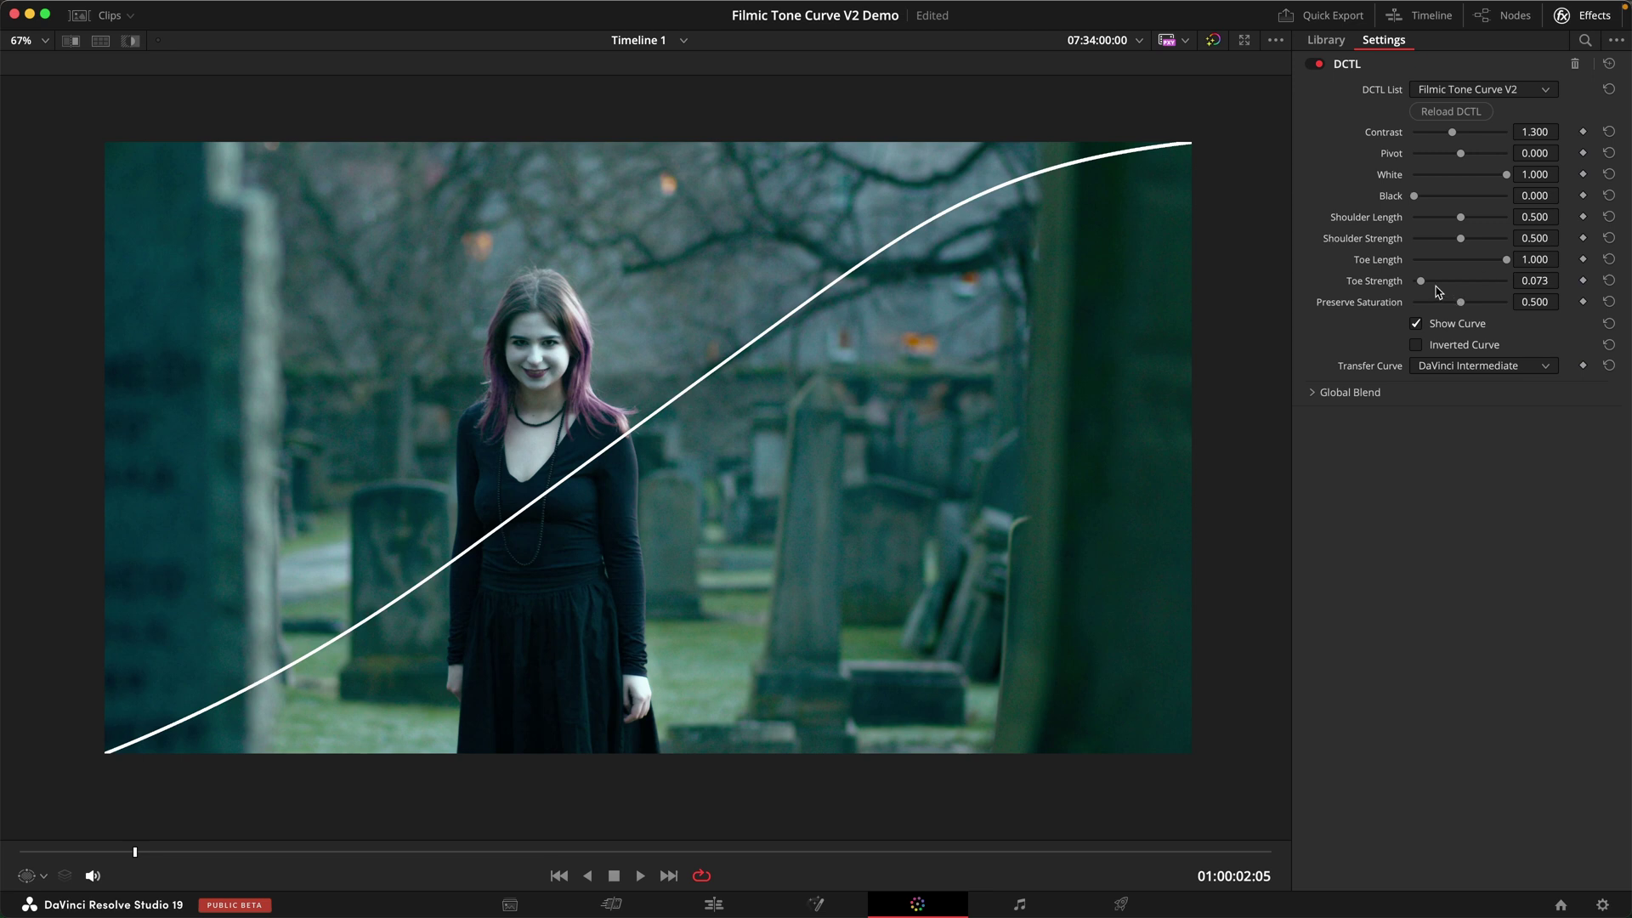
drag(1452, 284, 1517, 284)
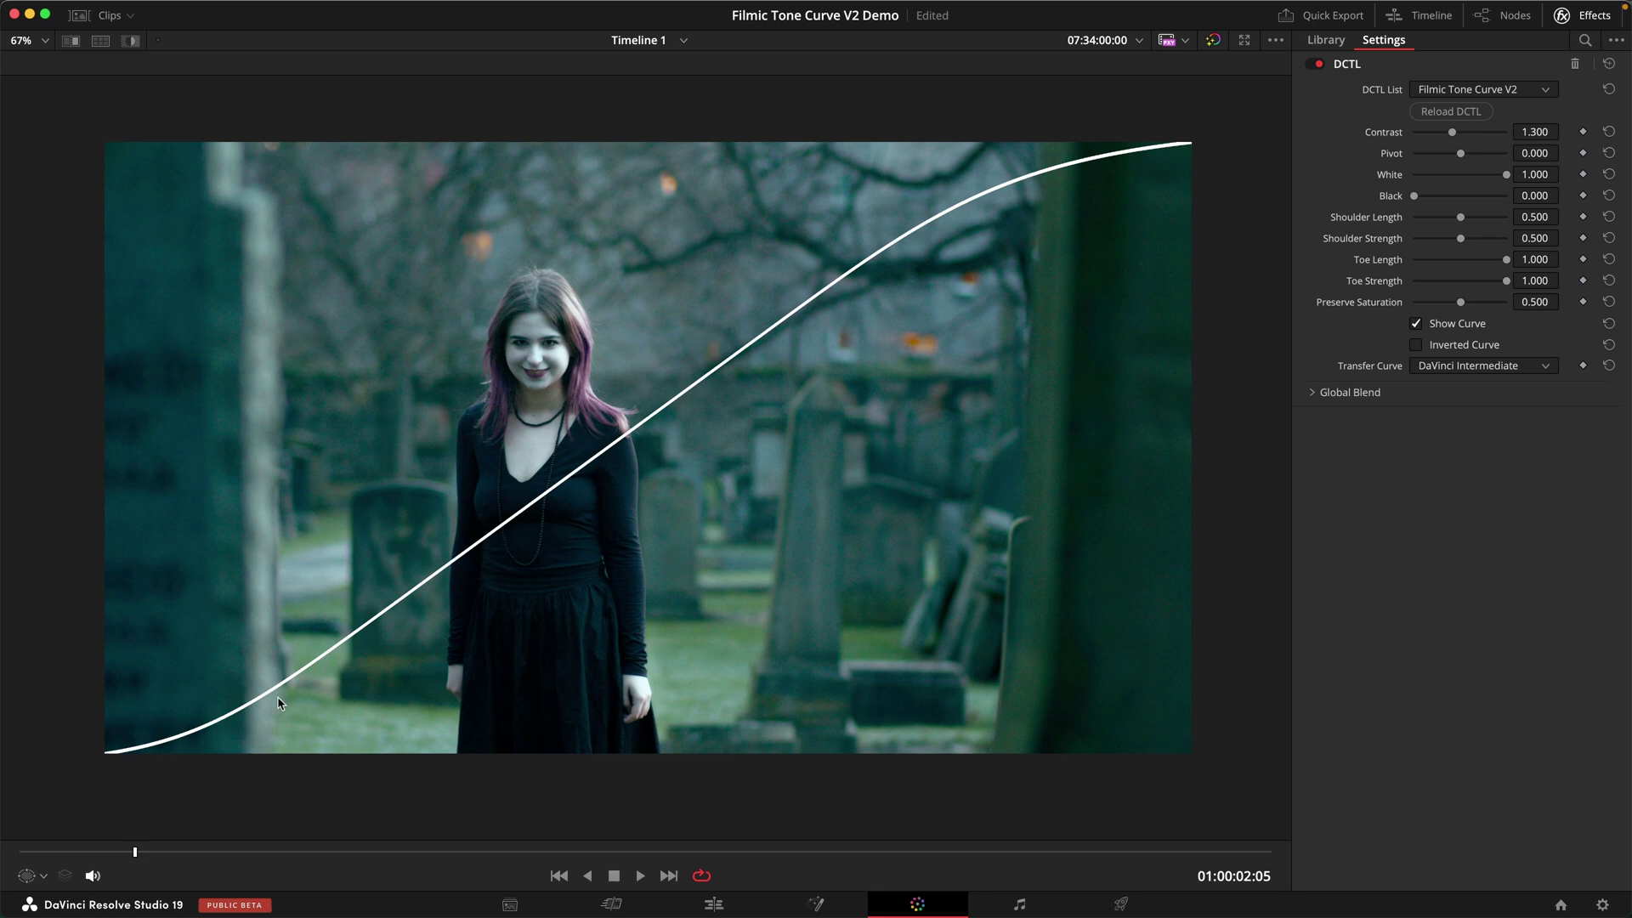
drag(1503, 261, 1430, 261)
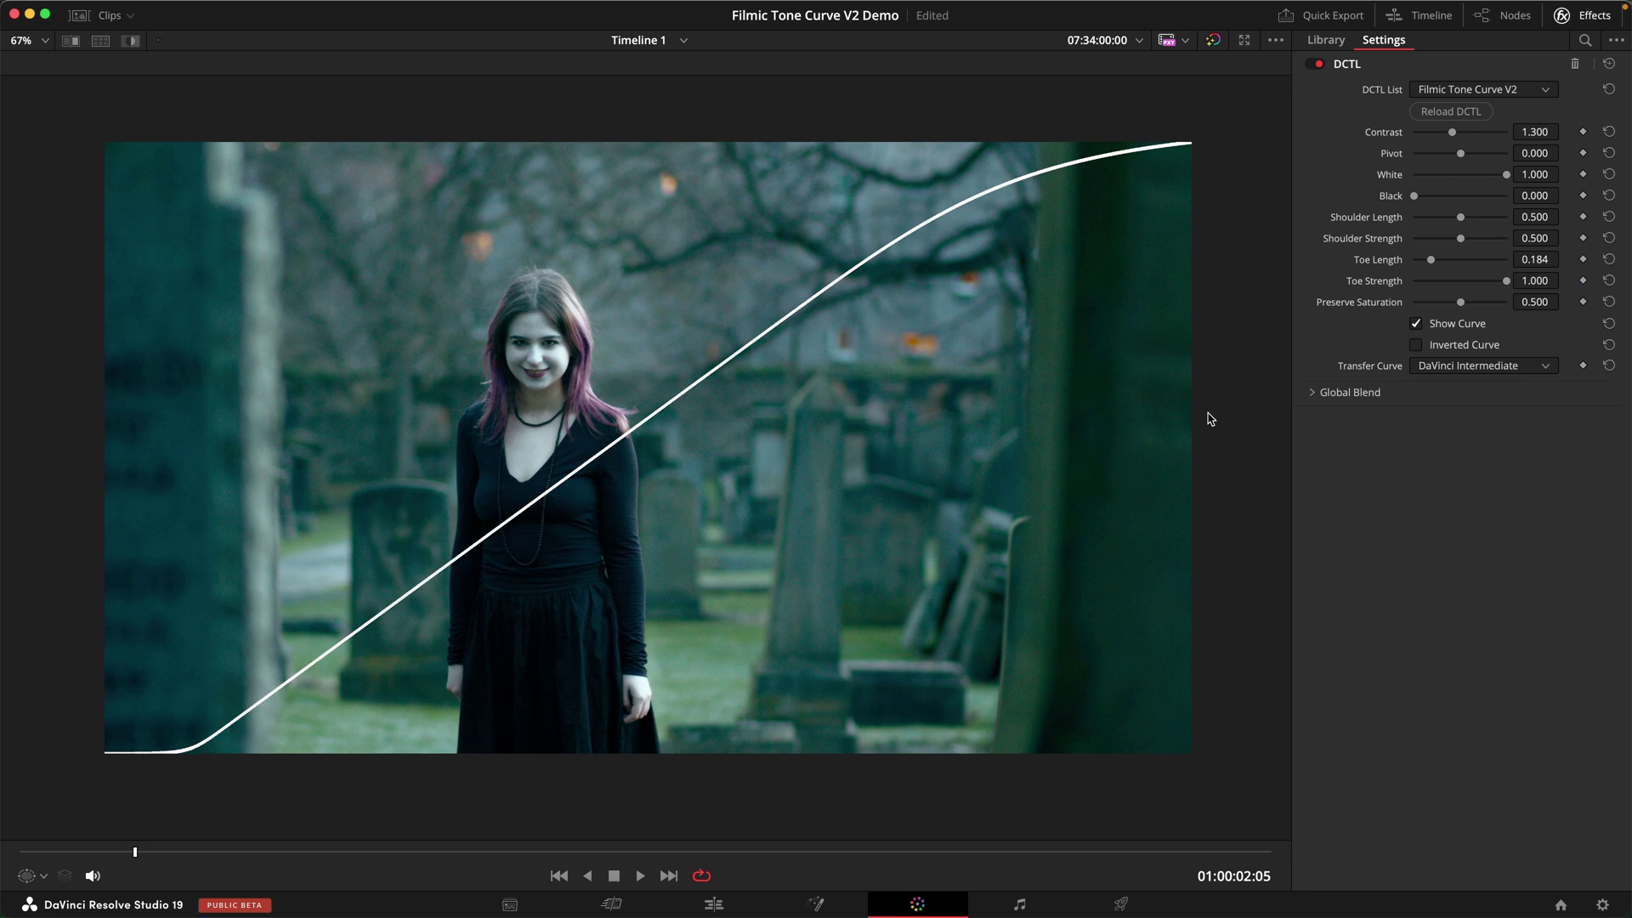
drag(1506, 282, 1555, 284)
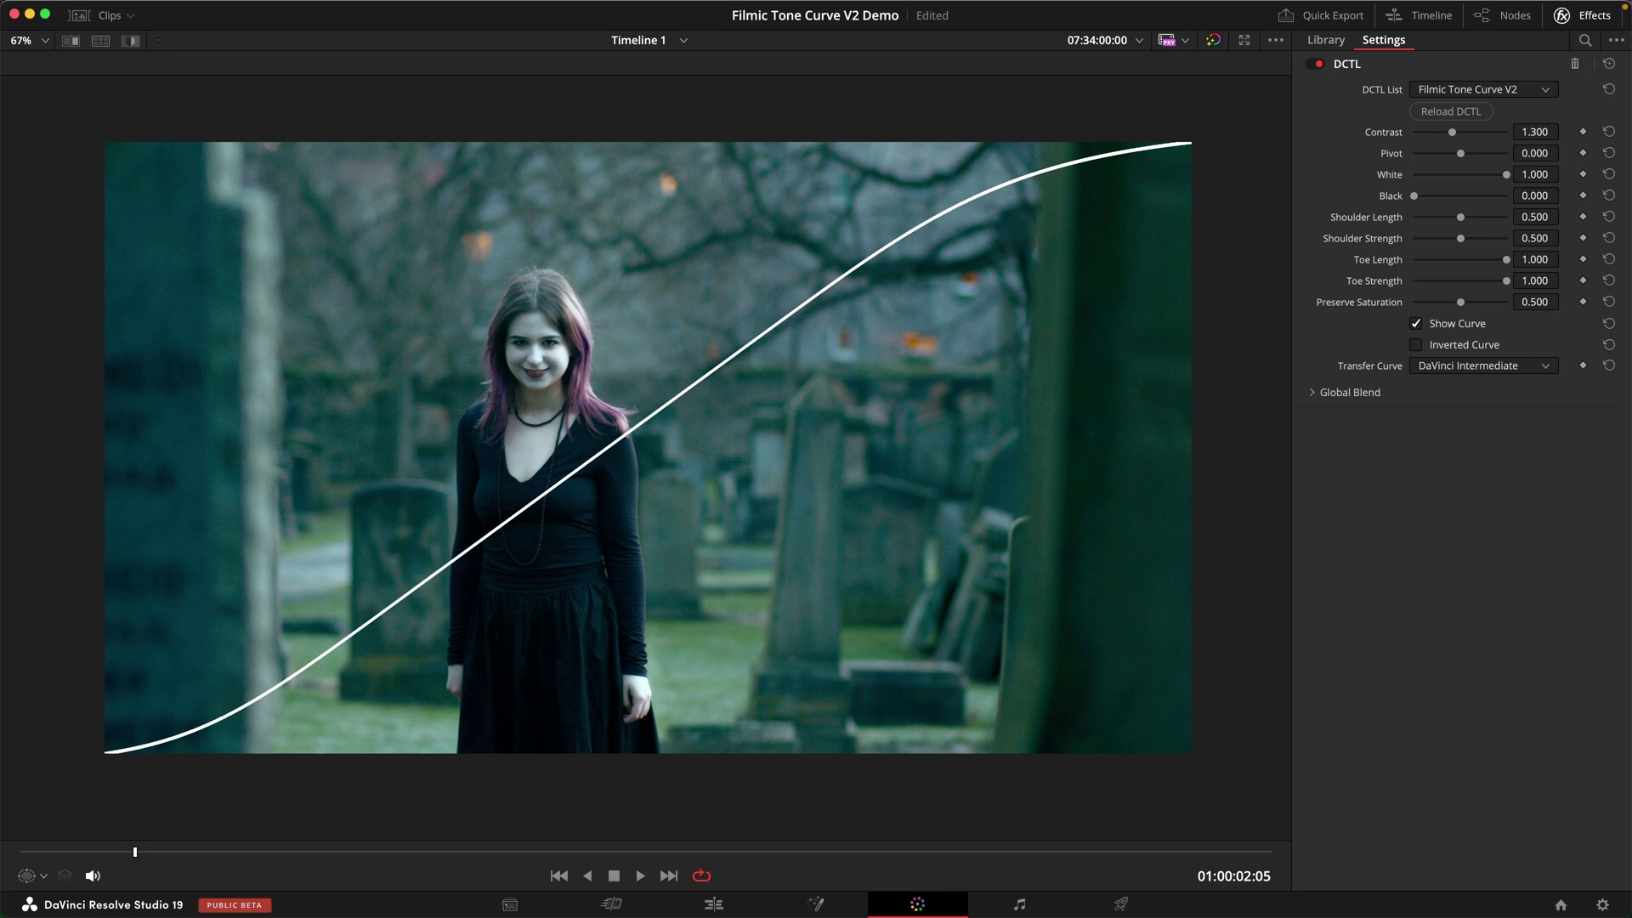
On the tunnel clip, lift Black to 0.075 while testing Toe Strength
key(Down)
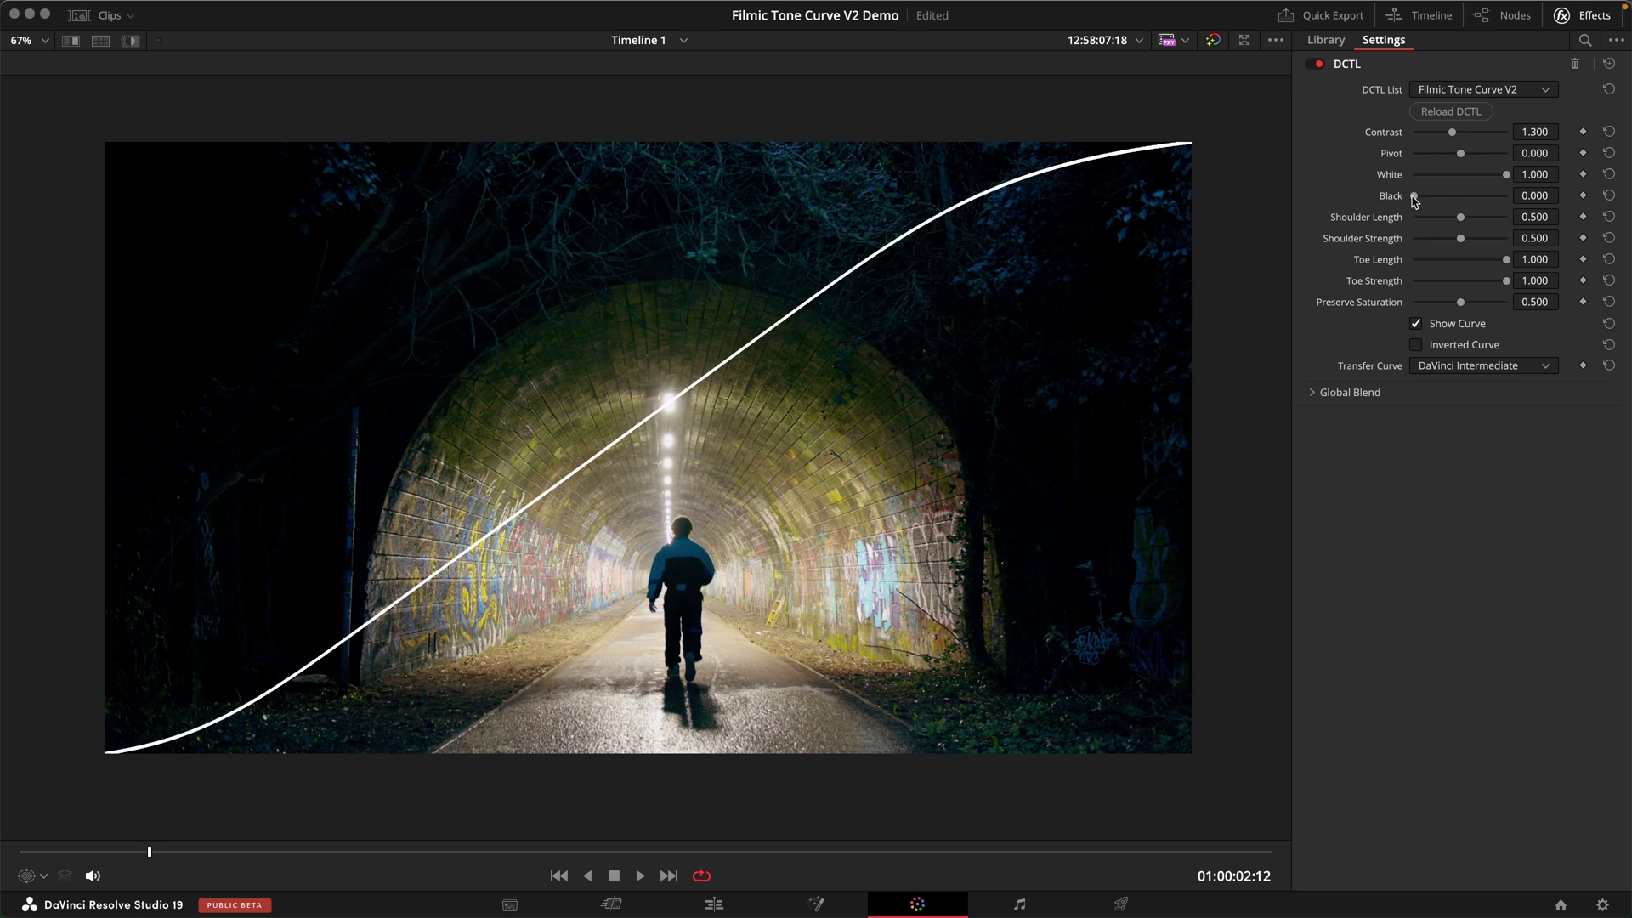
drag(1414, 197, 1445, 197)
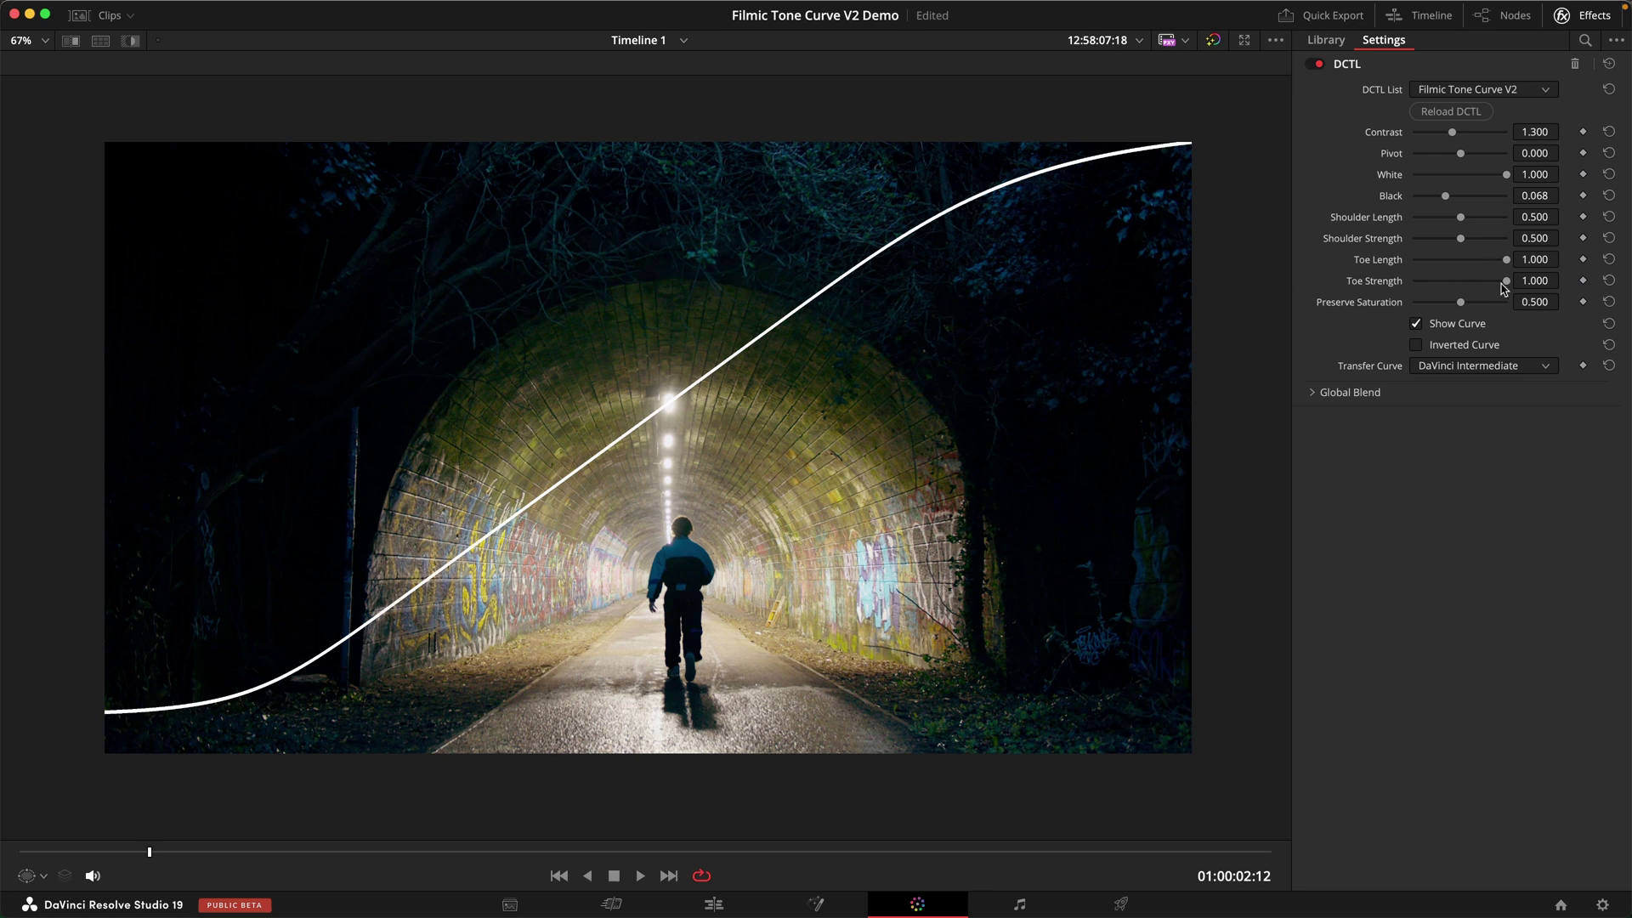
drag(1504, 282, 1466, 327)
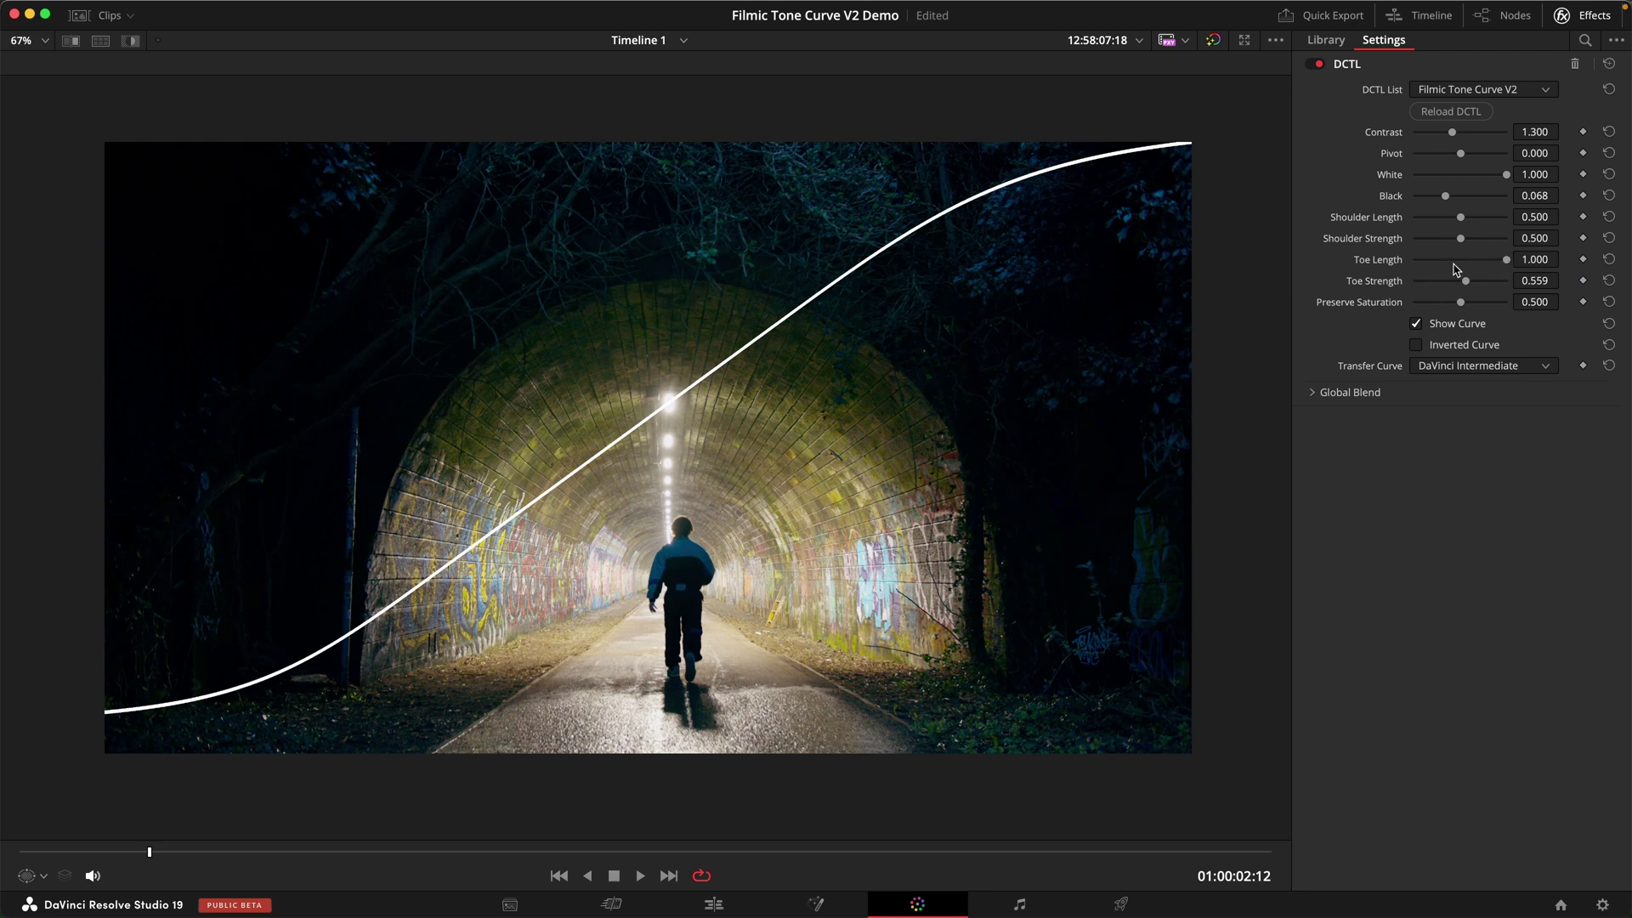
mouse_move(1444, 195)
mouse_down()
mouse_move(1409, 195)
mouse_move(1449, 195)
mouse_up()
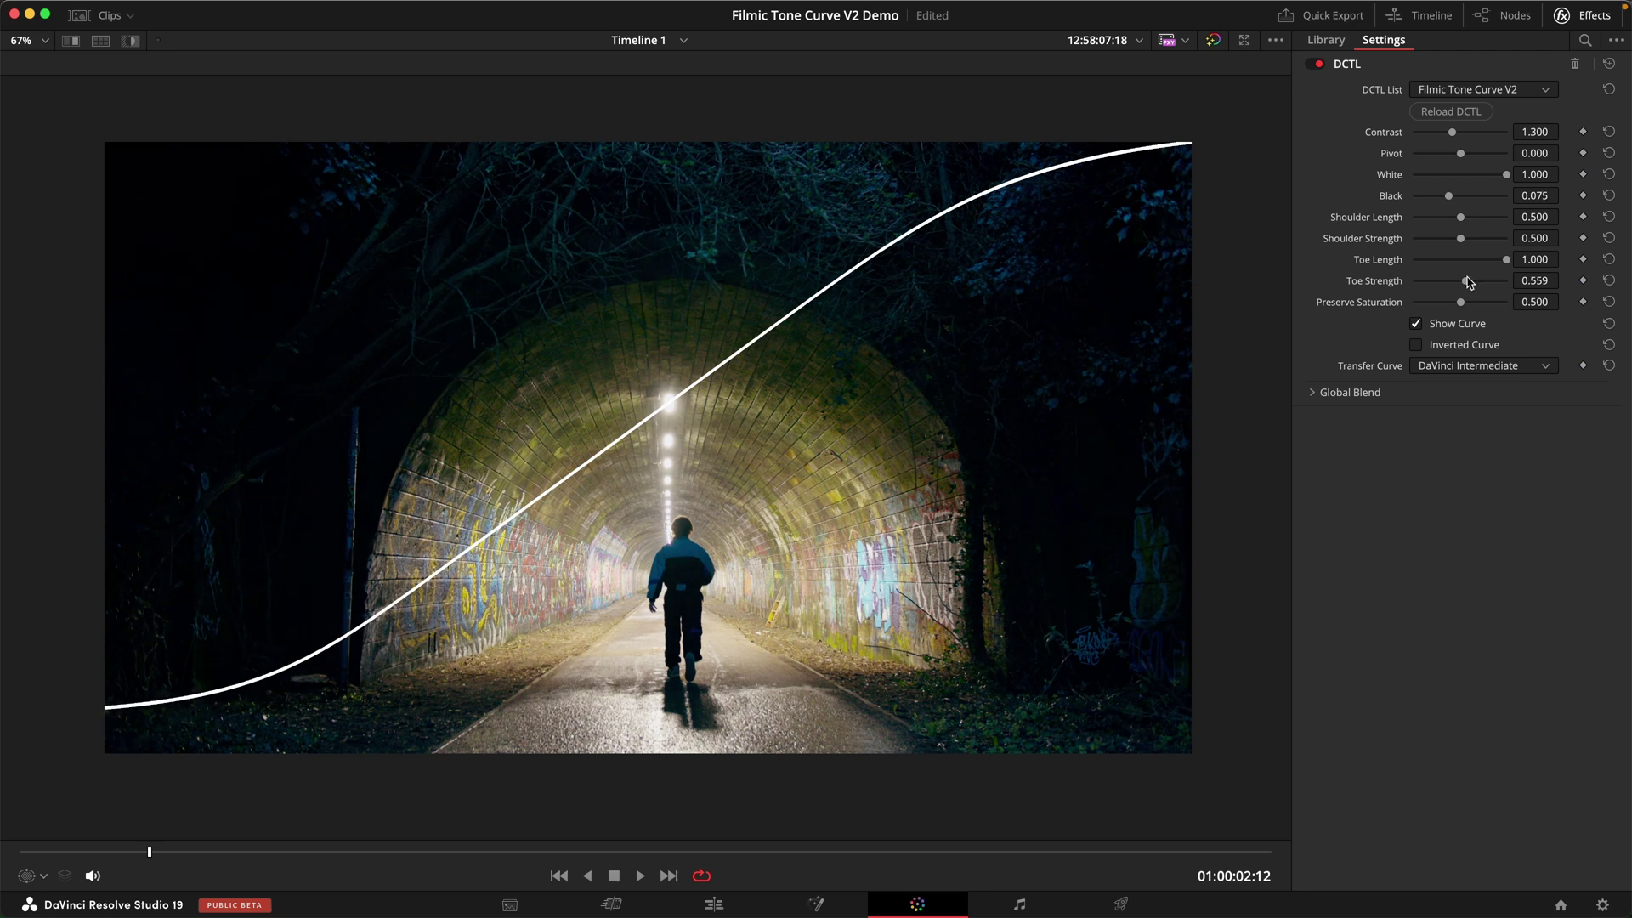
Zero the toe, settle Toe Strength at 0.486 with Toe Length 0.660, and hide the curve
drag(1468, 282, 1329, 282)
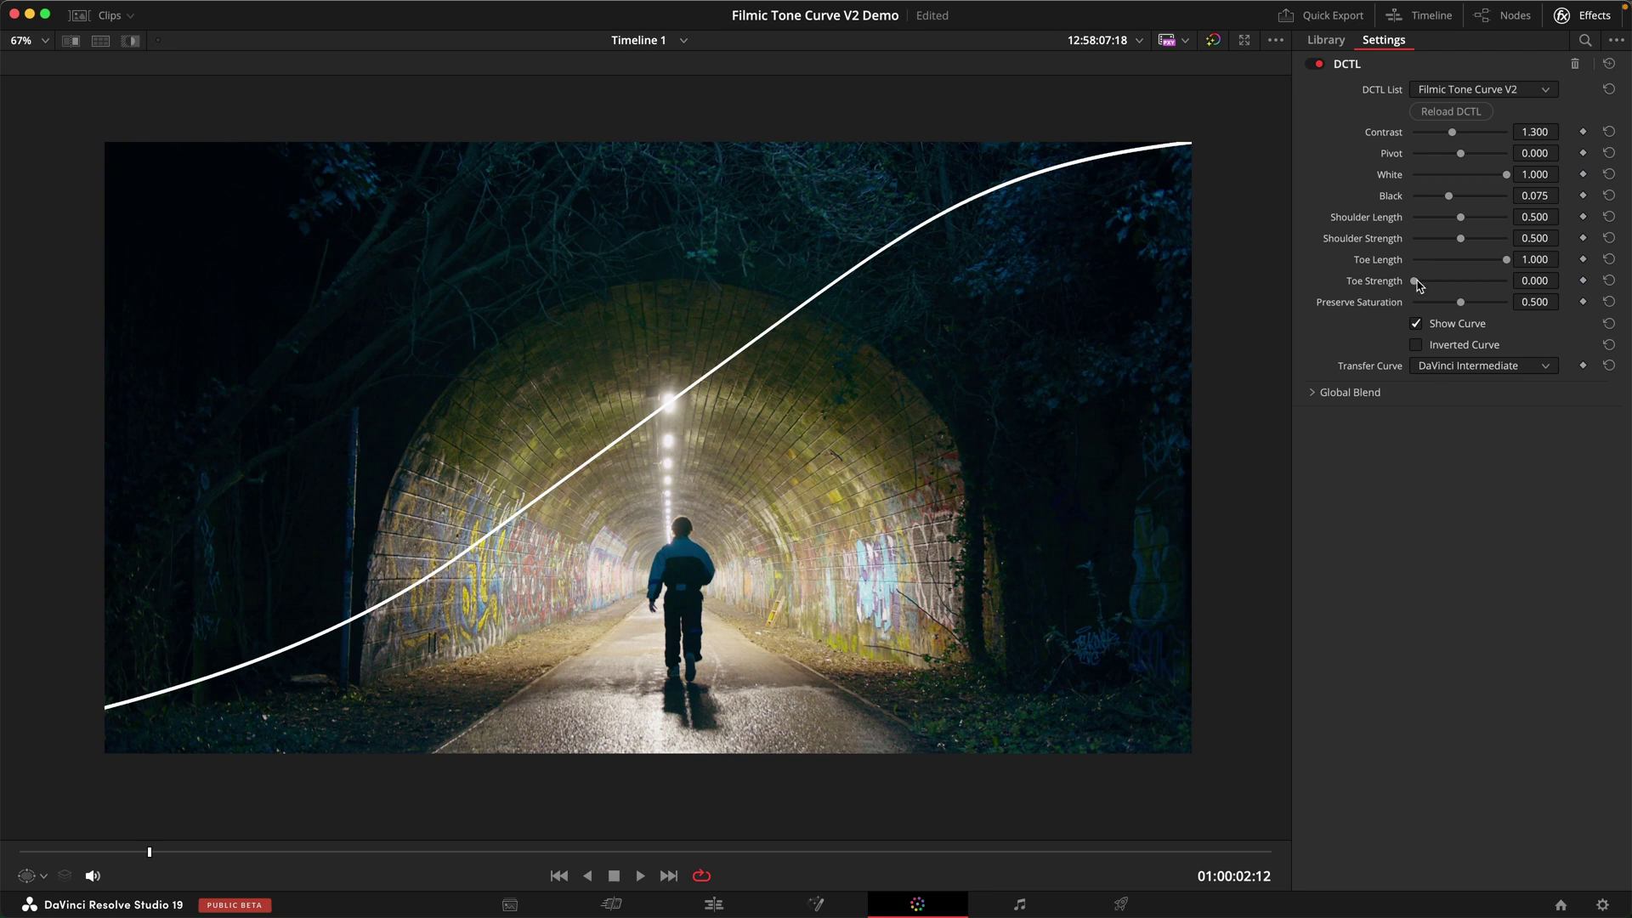
drag(1418, 285, 1477, 261)
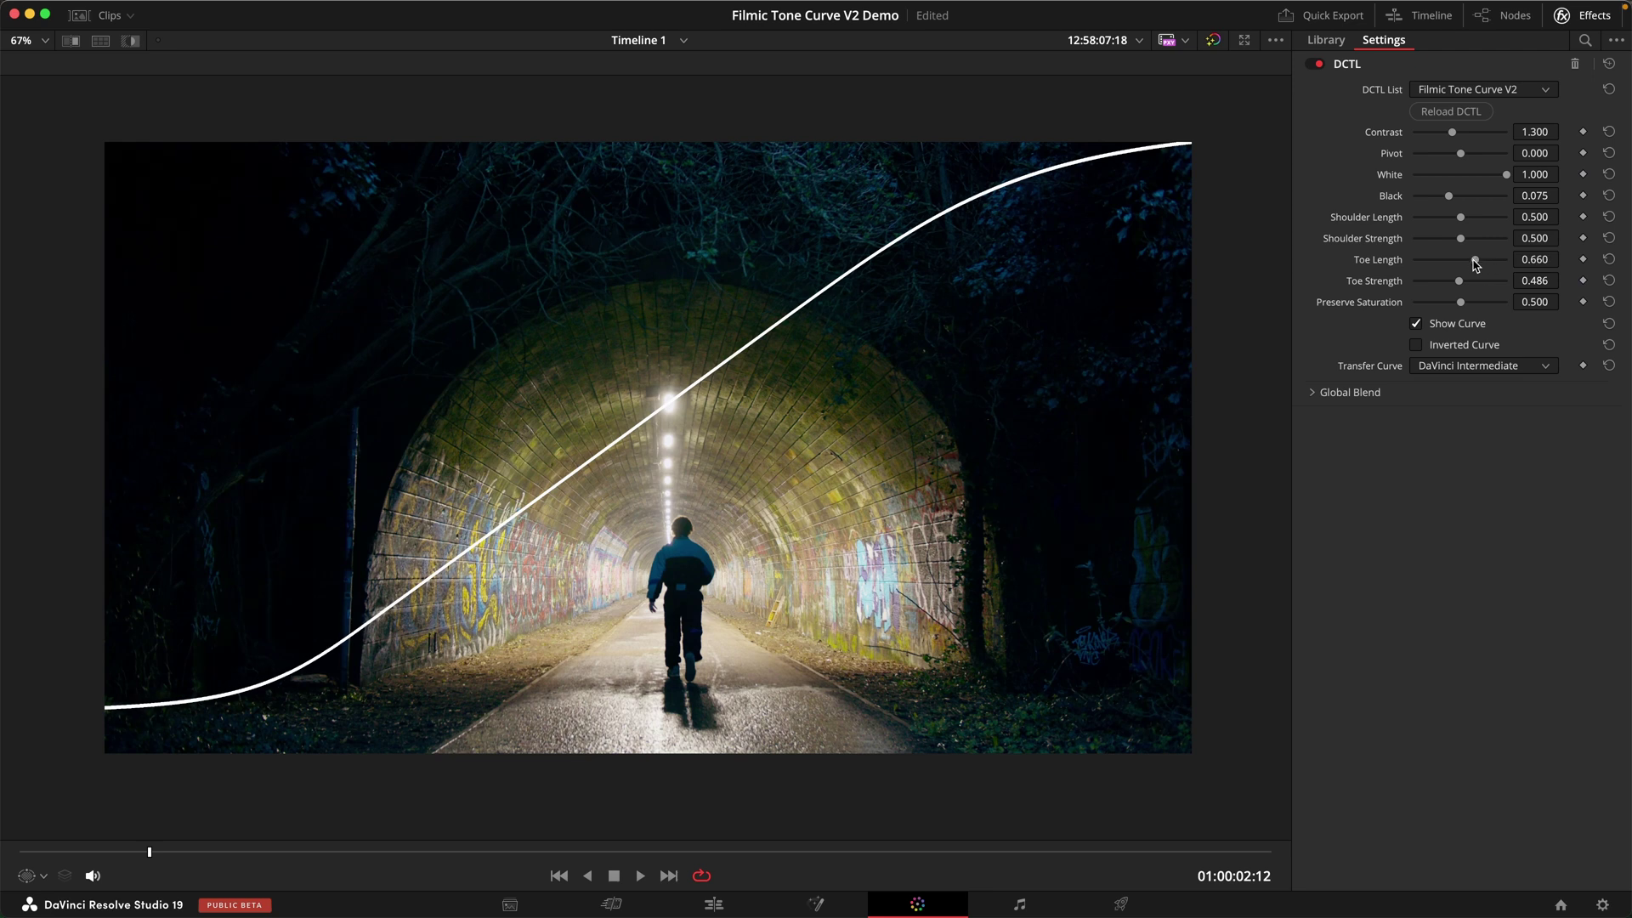
click(1450, 324)
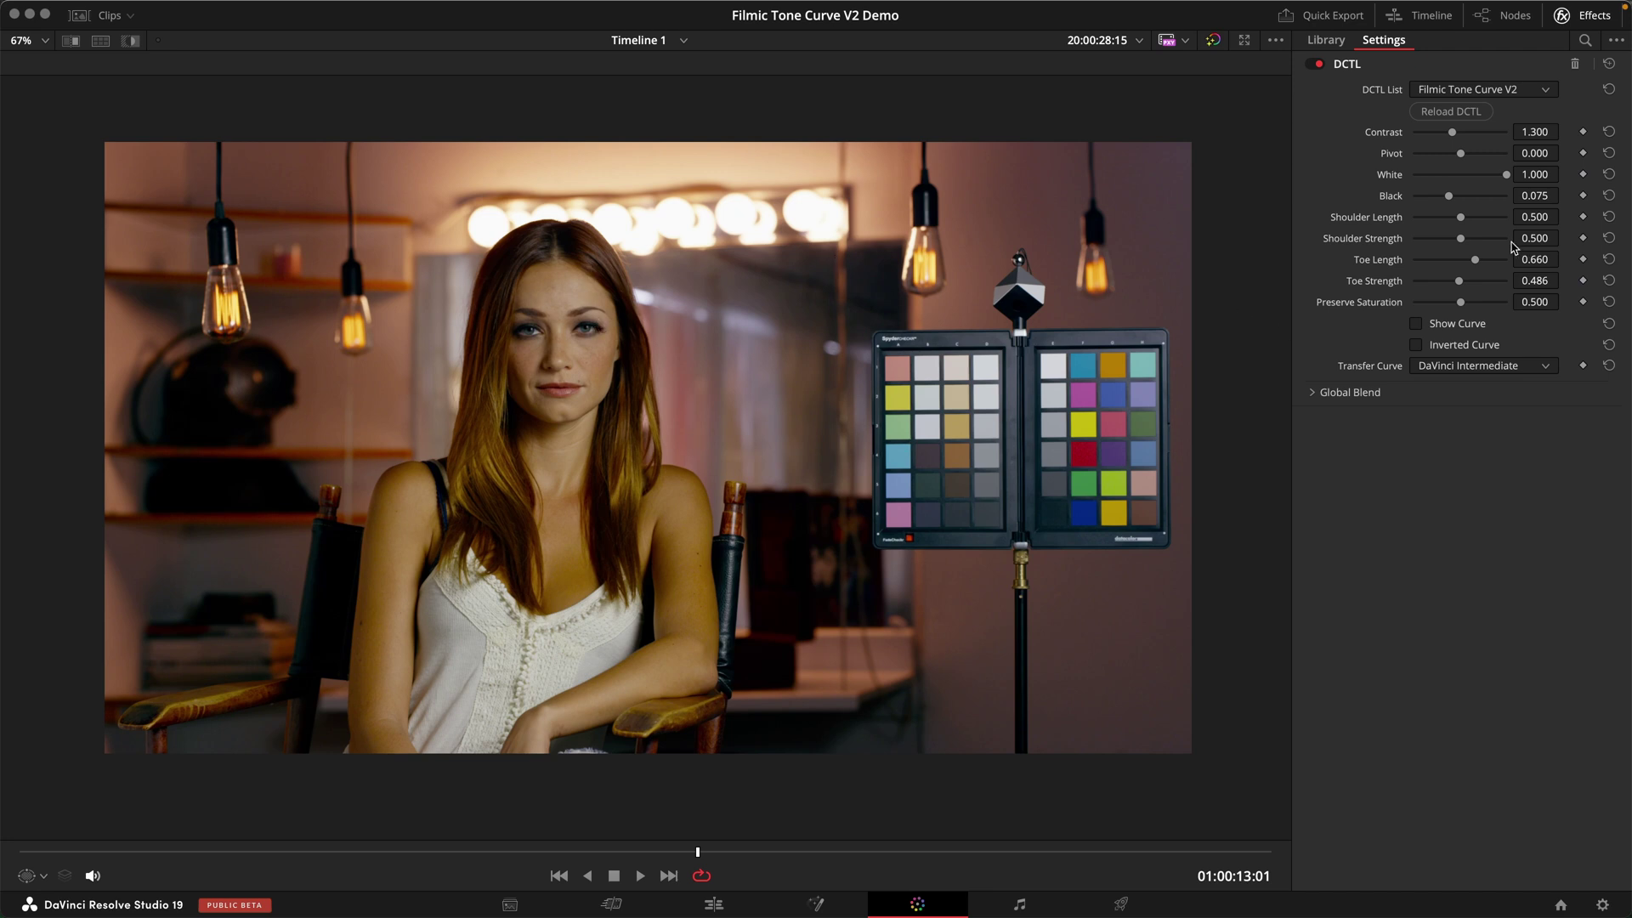
Compare Shoulder Strength between 0.000 and 1.000 and settle it at 0.596
drag(1471, 219, 1366, 247)
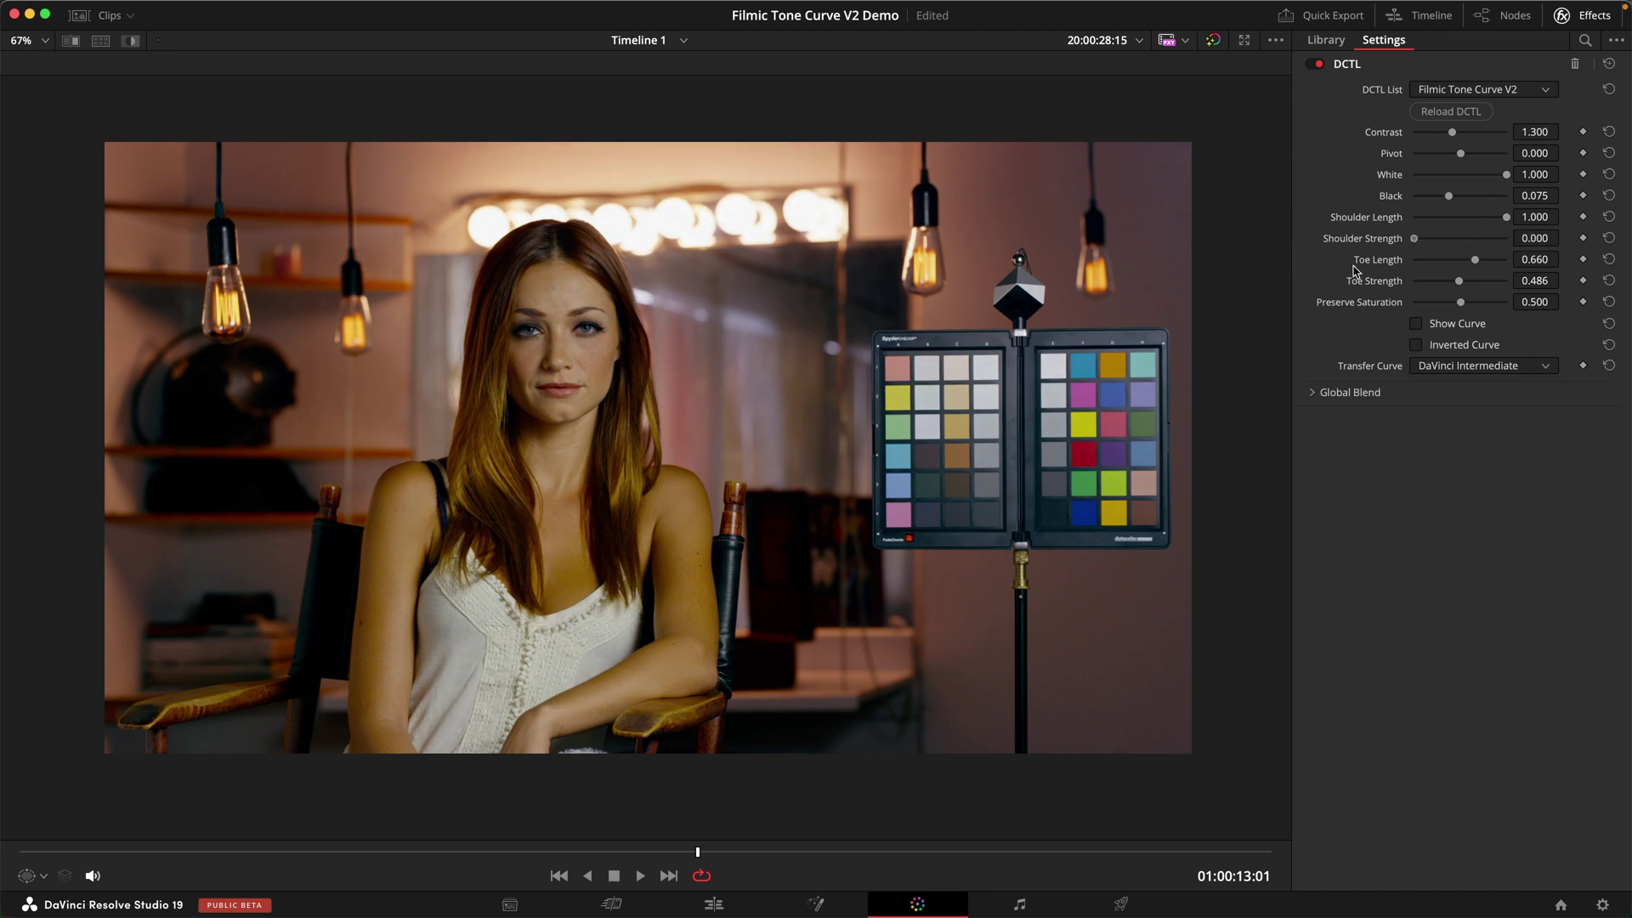
key(ctrl+z)
key(ctrl+shift+z)
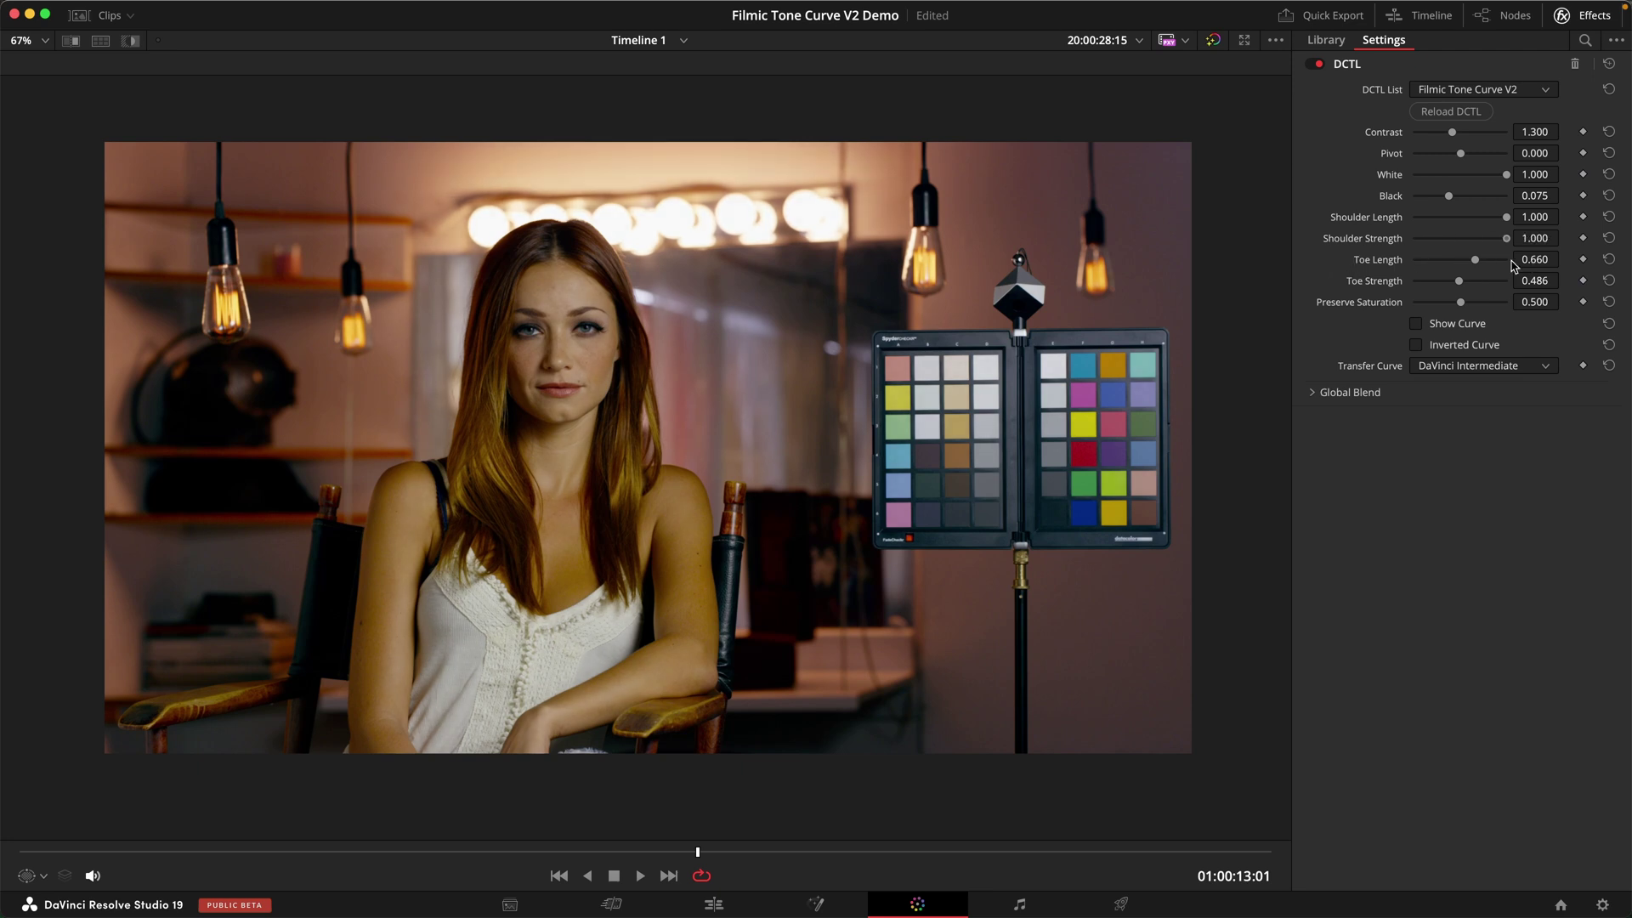
drag(1502, 181, 1461, 178)
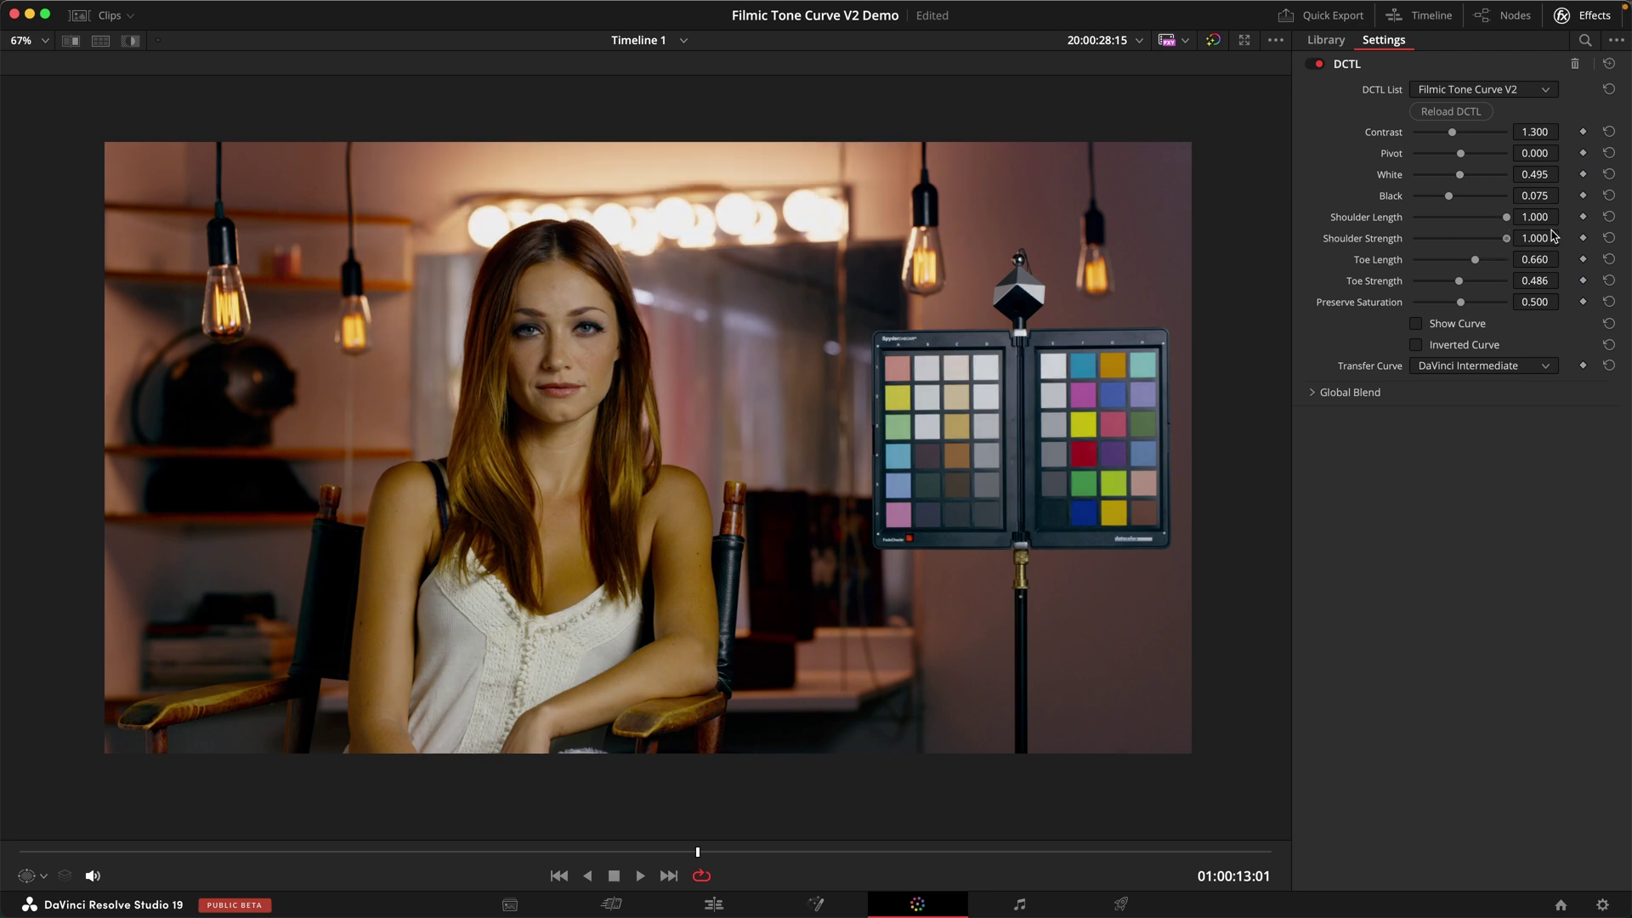
drag(1506, 238, 1289, 253)
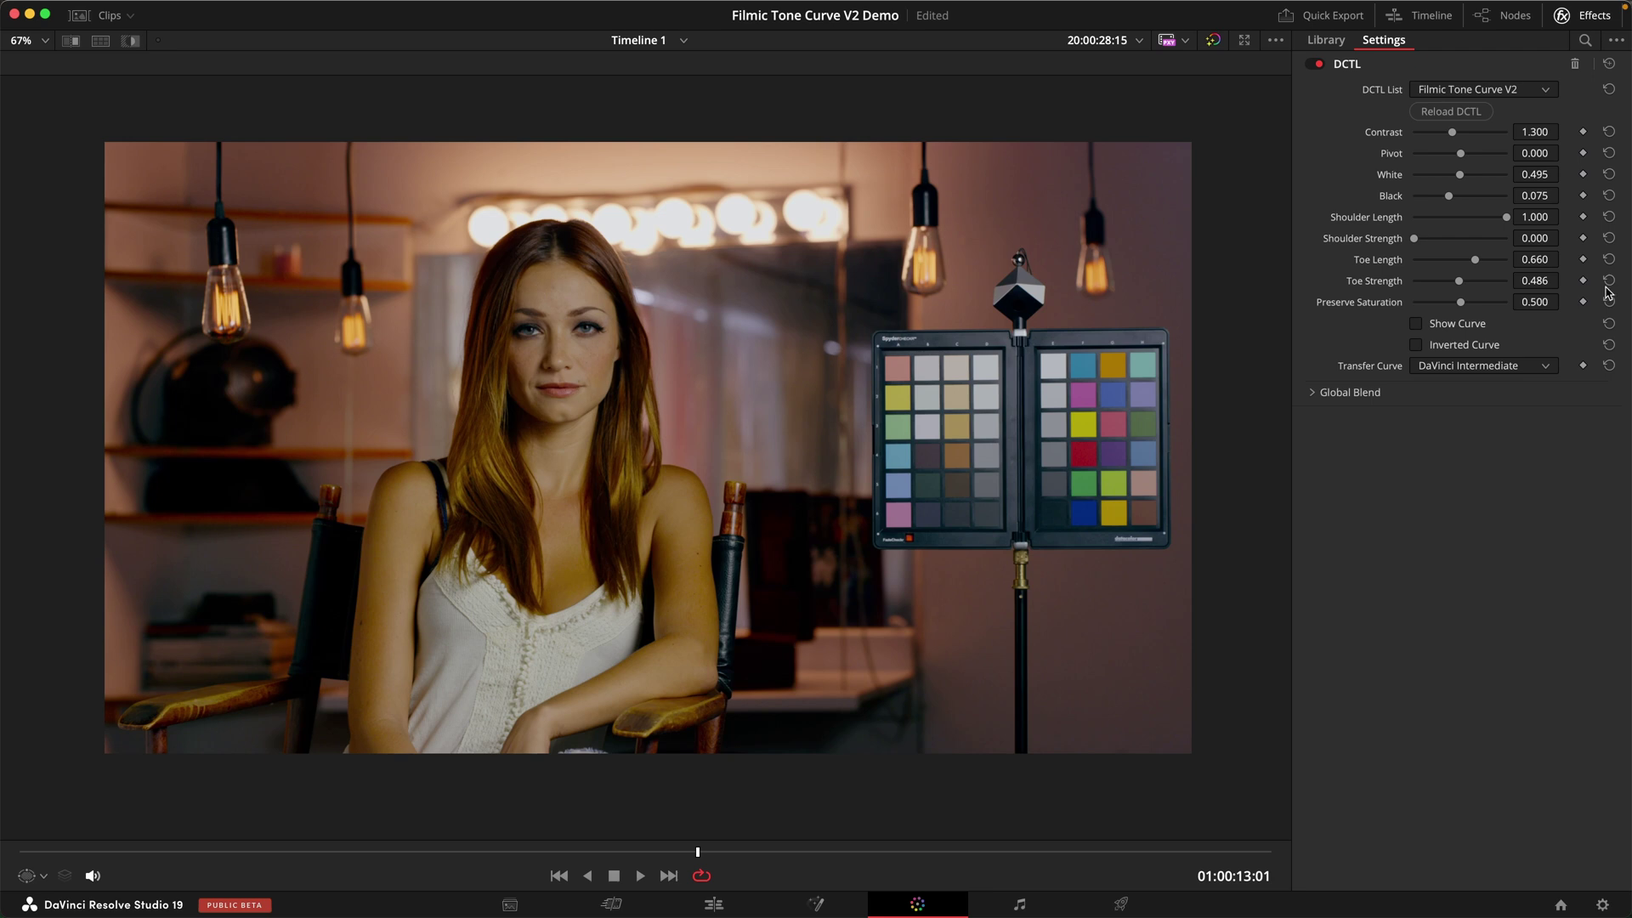
drag(1415, 244, 1578, 252)
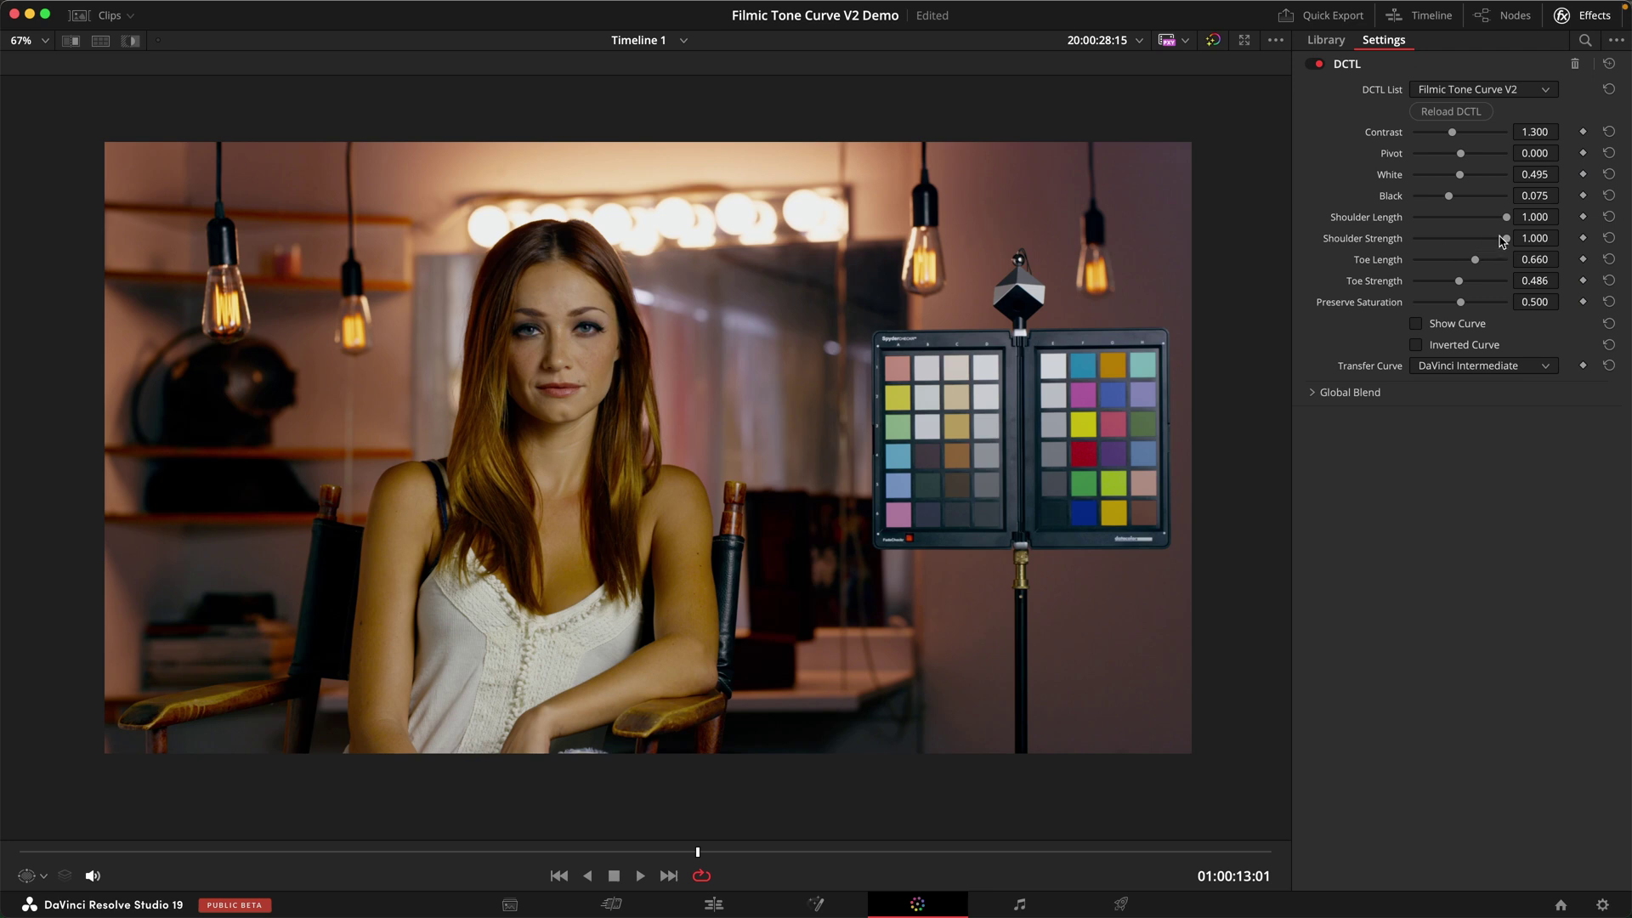
mouse_move(1505, 240)
mouse_down()
mouse_move(1459, 240)
mouse_move(1488, 240)
mouse_up()
mouse_move(1480, 244)
mouse_down()
mouse_move(1456, 243)
mouse_move(1472, 245)
mouse_up()
Overlay the tone curve, raise White, and move to the two-person ARRI chart clip
click(1448, 323)
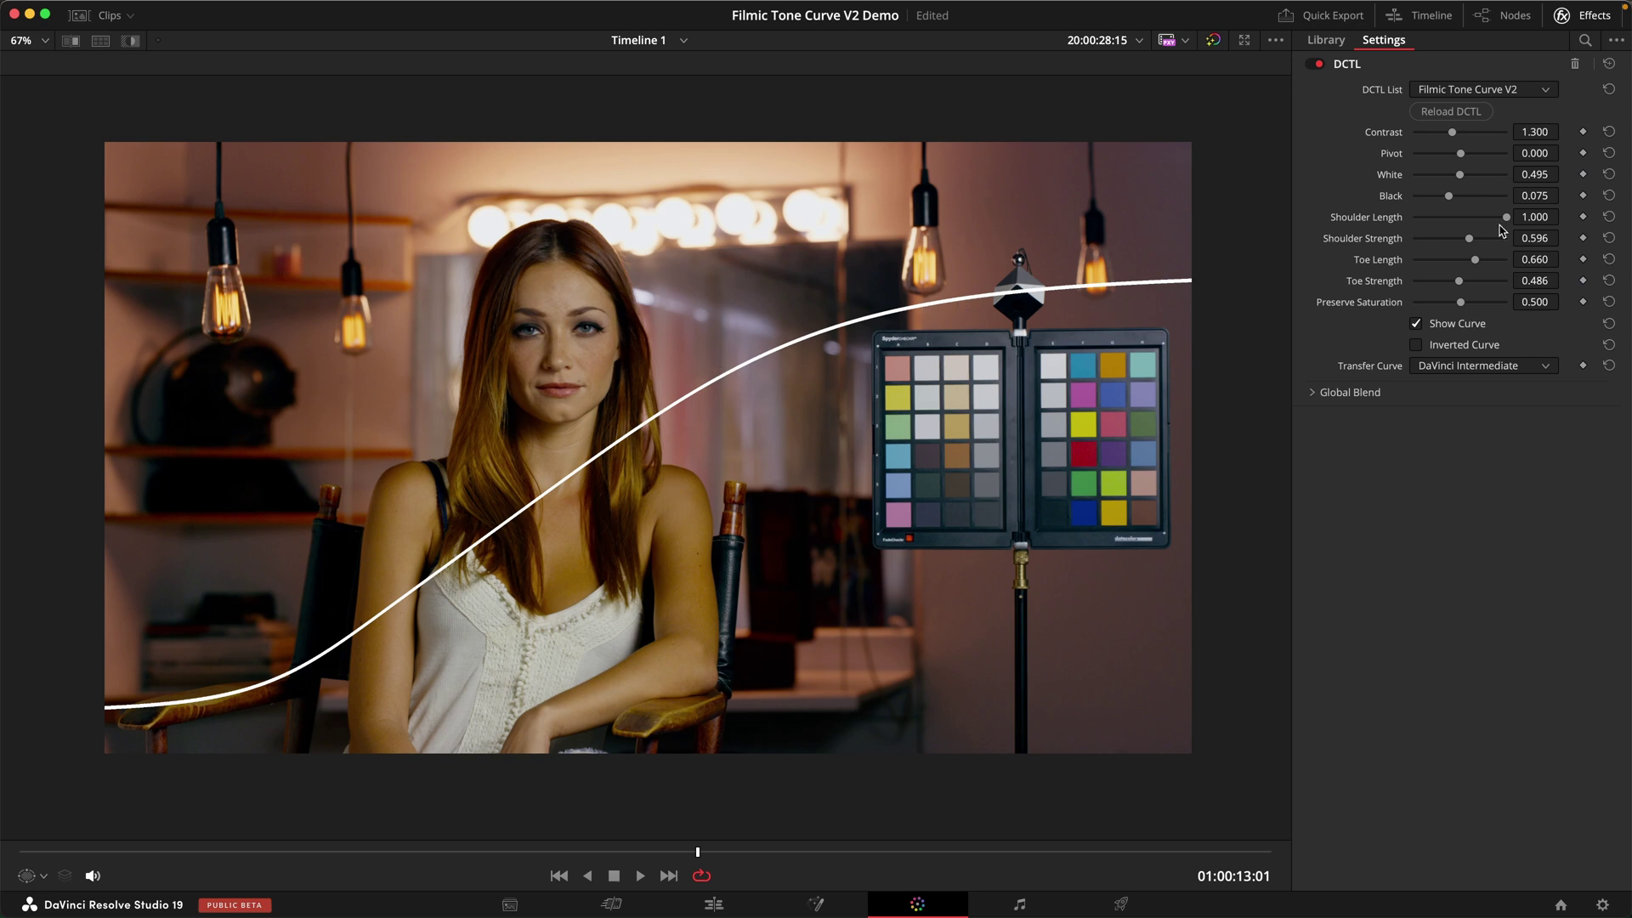
mouse_move(1463, 181)
mouse_down()
mouse_move(1513, 187)
mouse_move(1489, 182)
mouse_up()
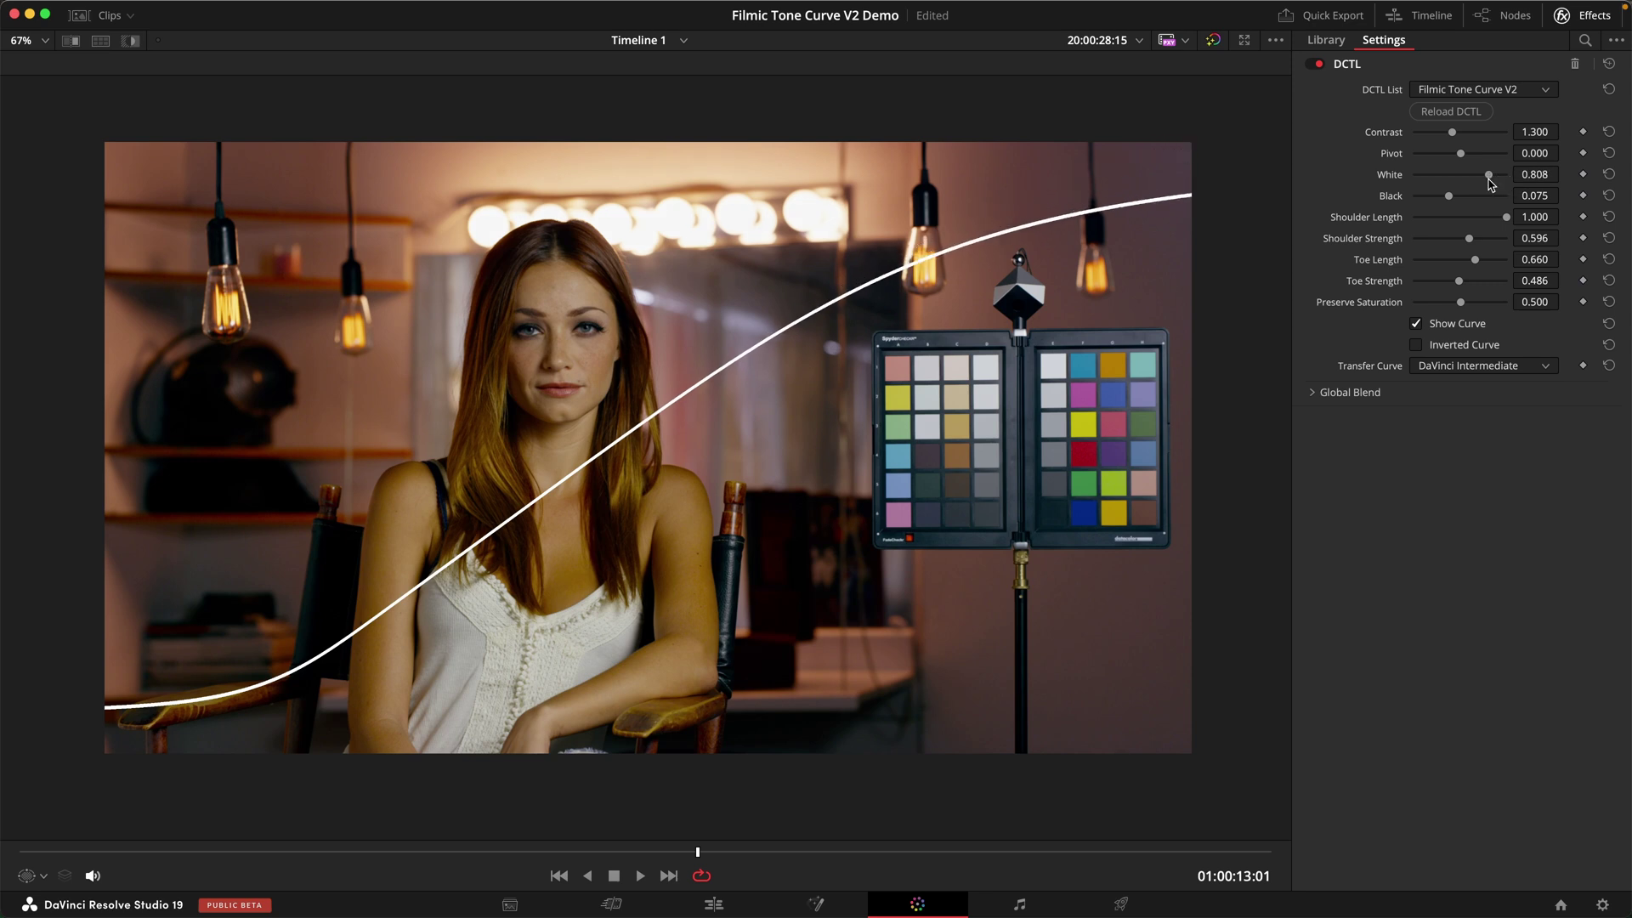
key(Up)
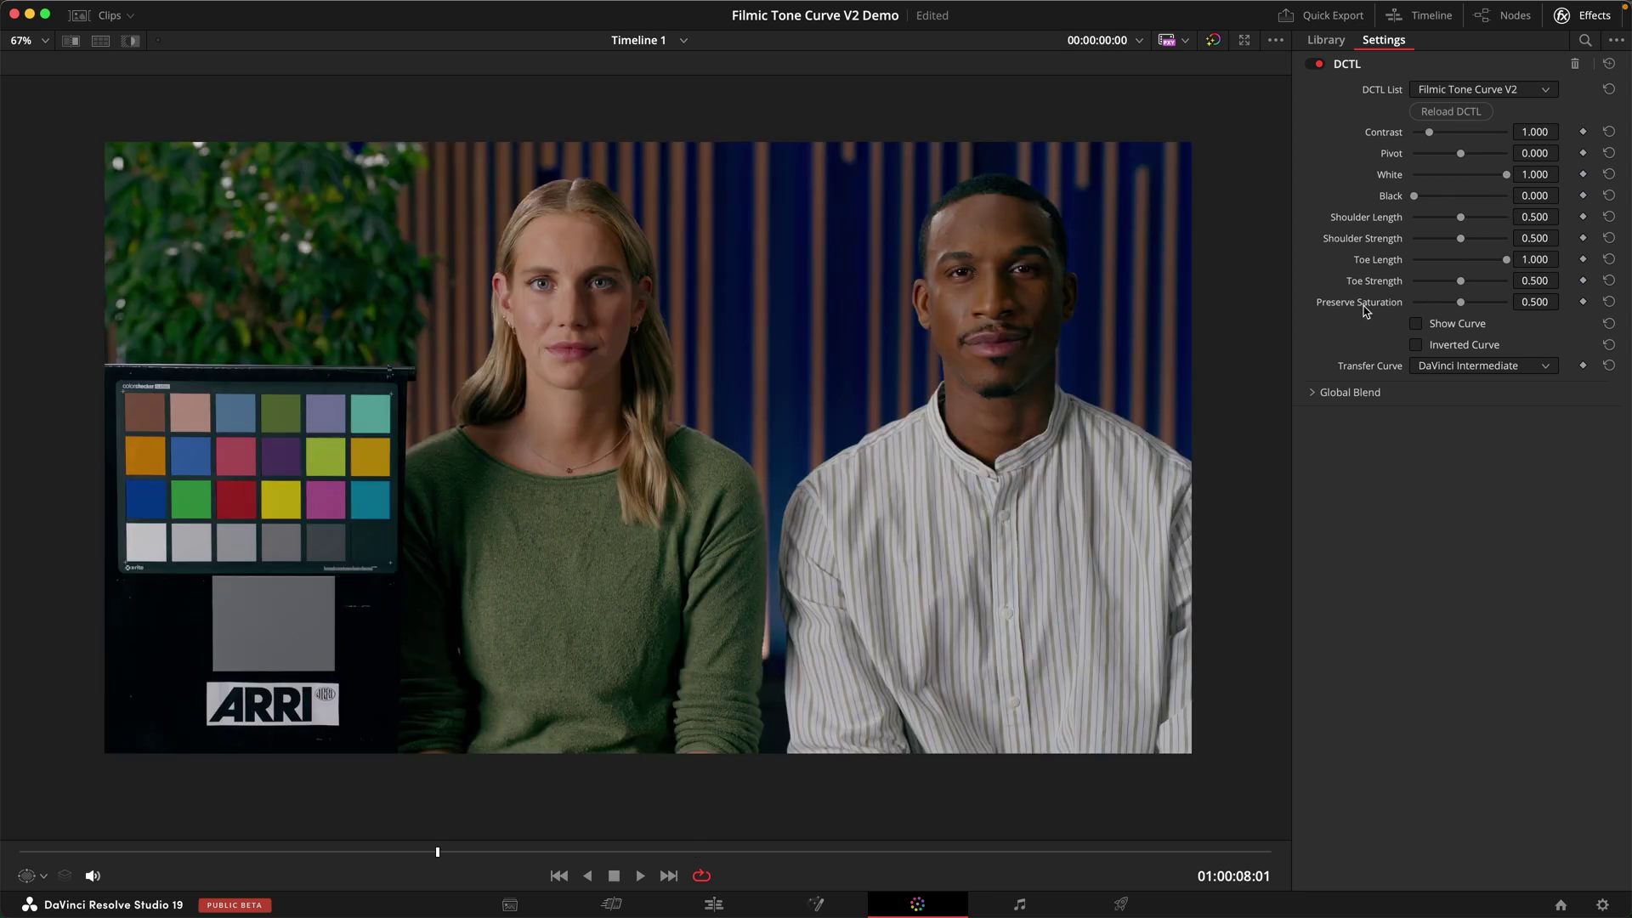
Compare Preserve Saturation at 0 and 1 with Contrast 1.835, then reset it to 0.500
drag(1462, 302, 1396, 307)
drag(1433, 136, 1495, 138)
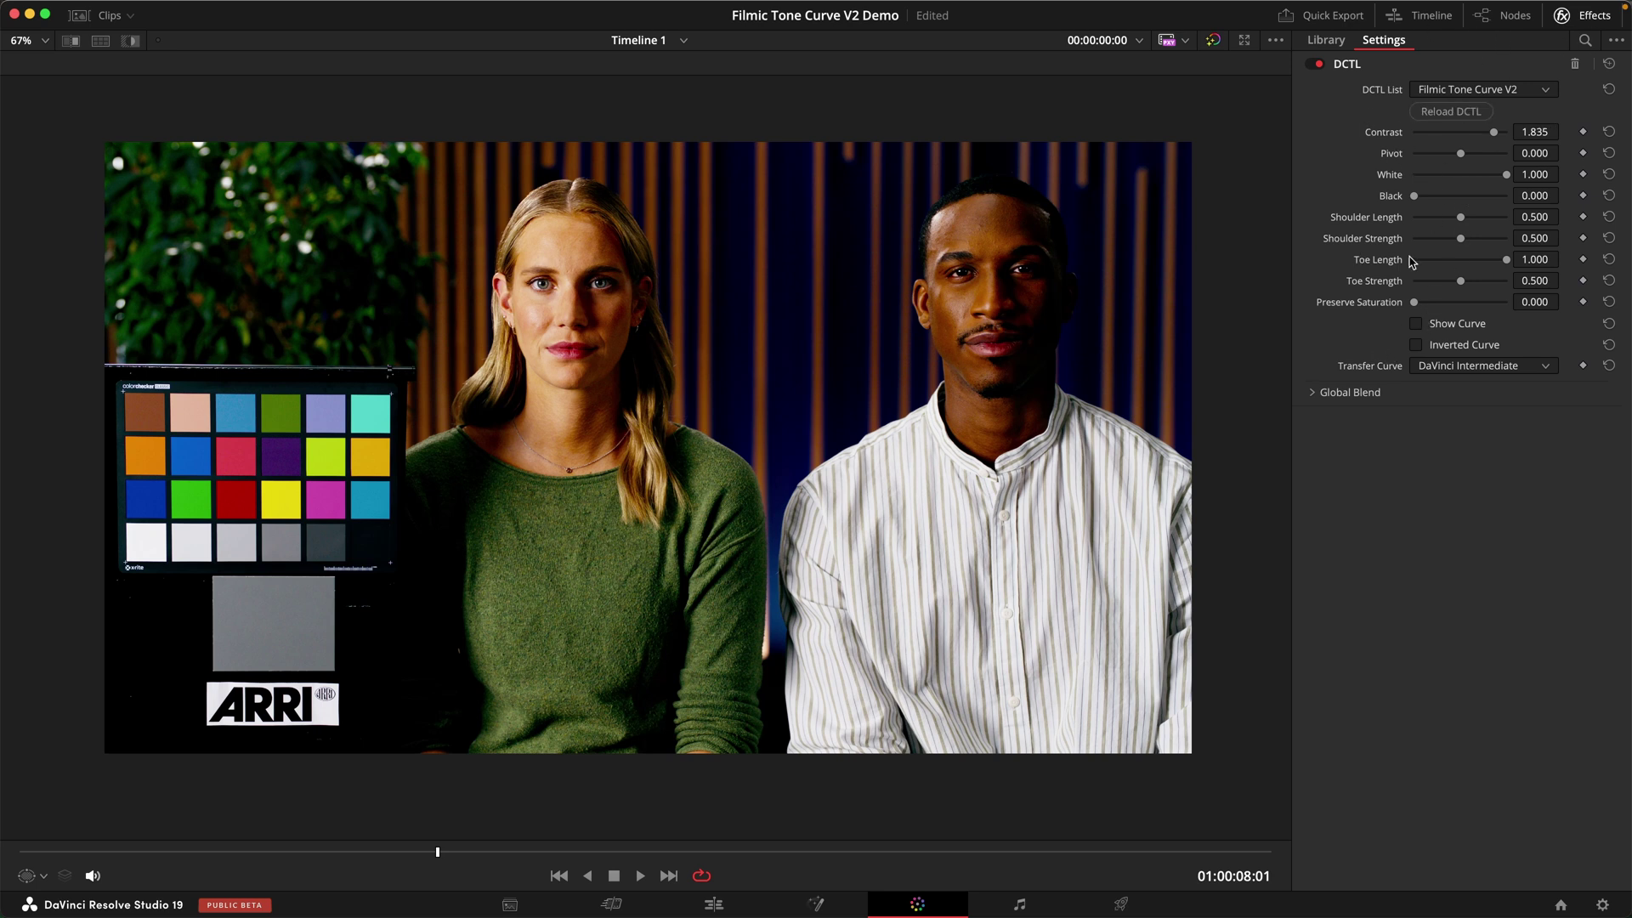
drag(1415, 304, 1513, 304)
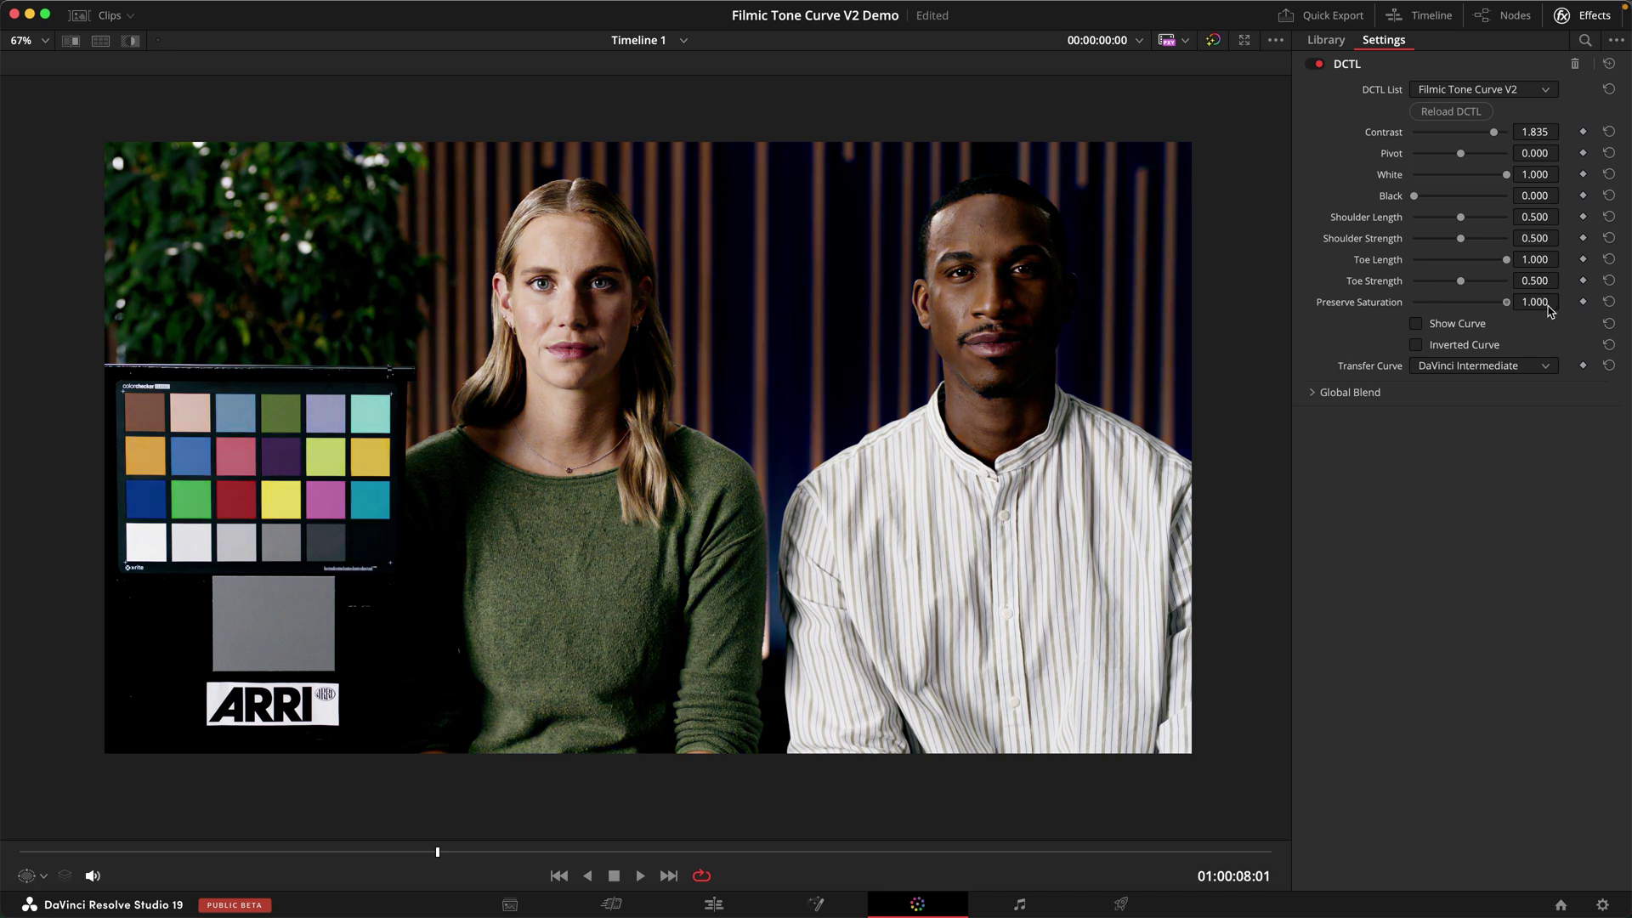
click(1461, 302)
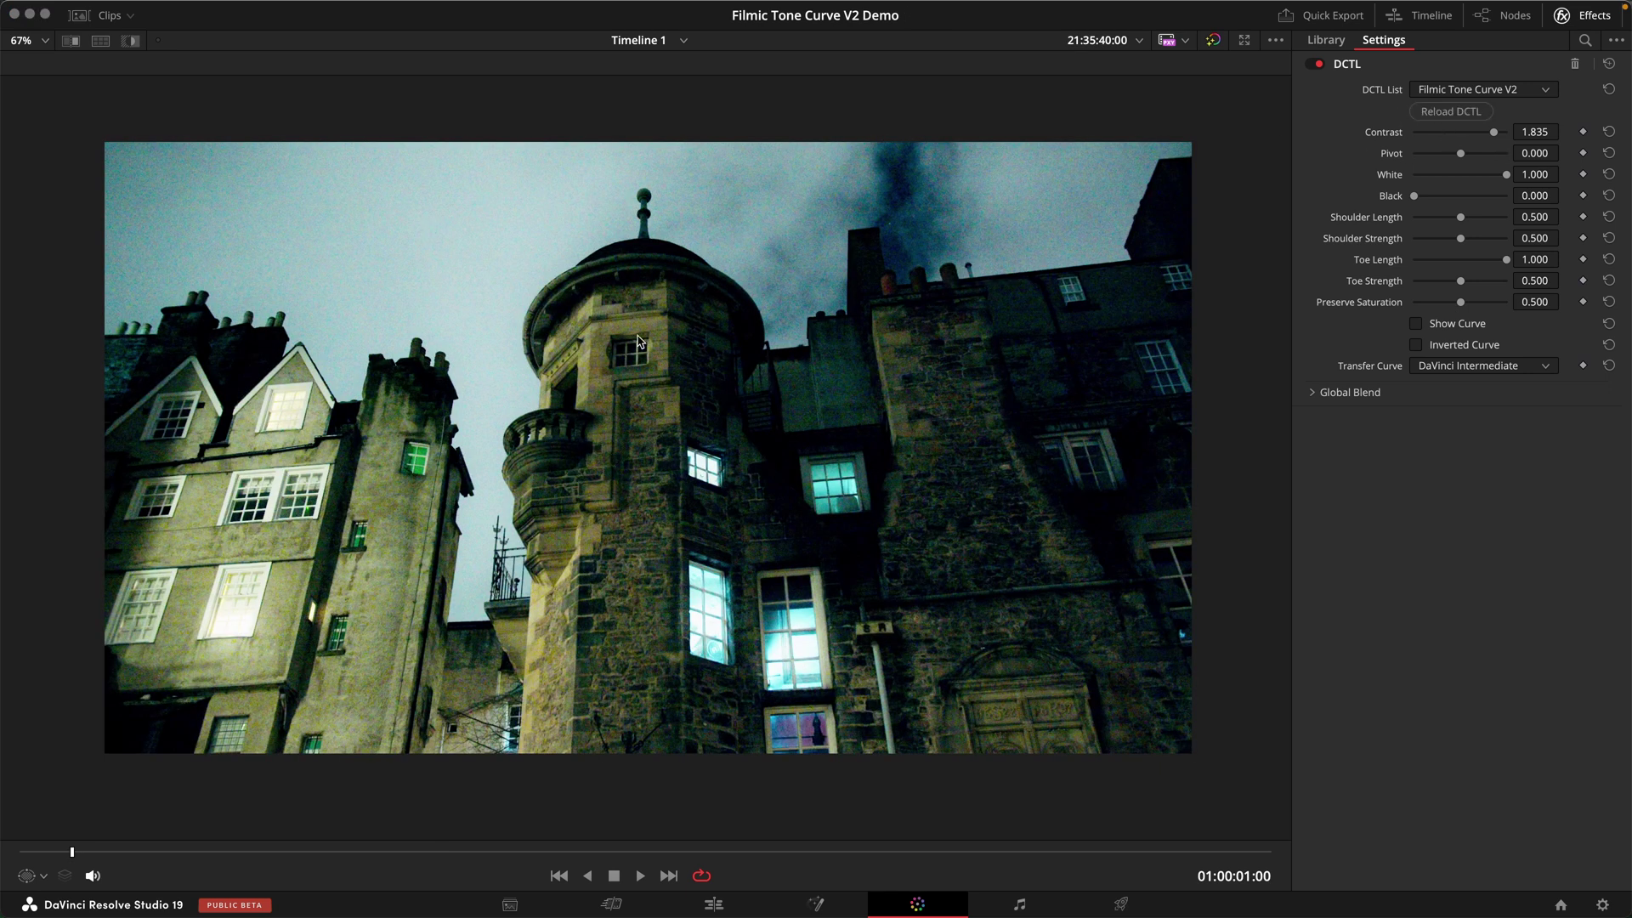
Set Preserve Saturation to 1.000 on the building shot and pull Contrast back to about 1.0
drag(1462, 304, 1506, 304)
mouse_move(1490, 134)
mouse_down()
mouse_move(1414, 136)
mouse_move(1477, 140)
mouse_up()
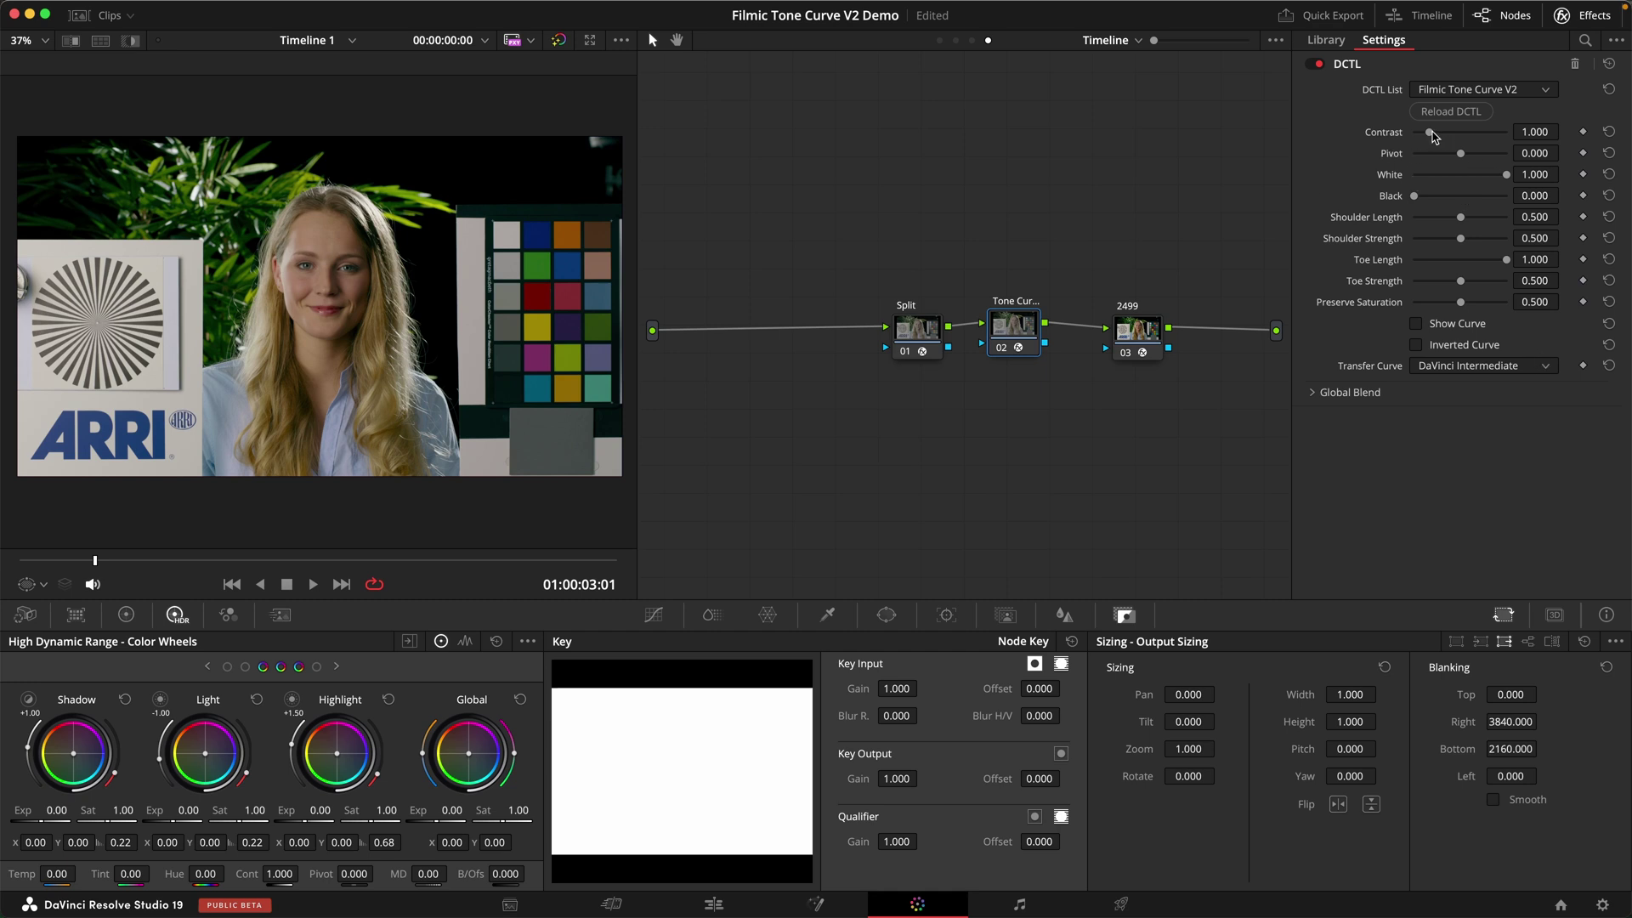
Raise Contrast to 1.438, then set node 02 gamma and the DCTL Transfer Curve to ARRI LogC3
drag(1434, 132, 1463, 134)
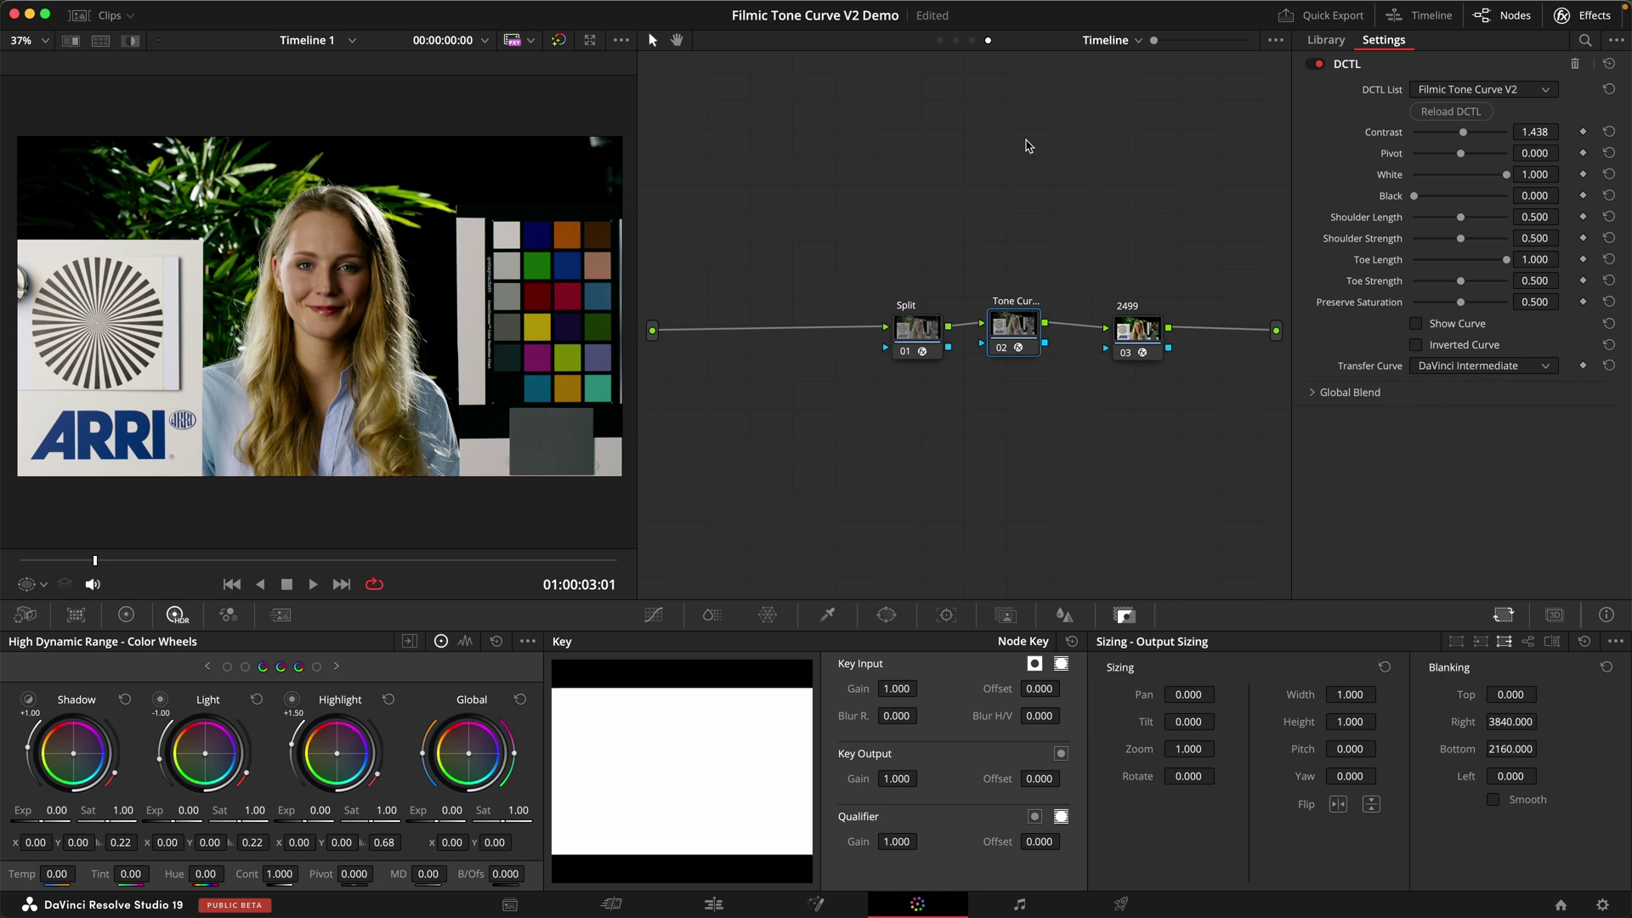
right_click(1016, 320)
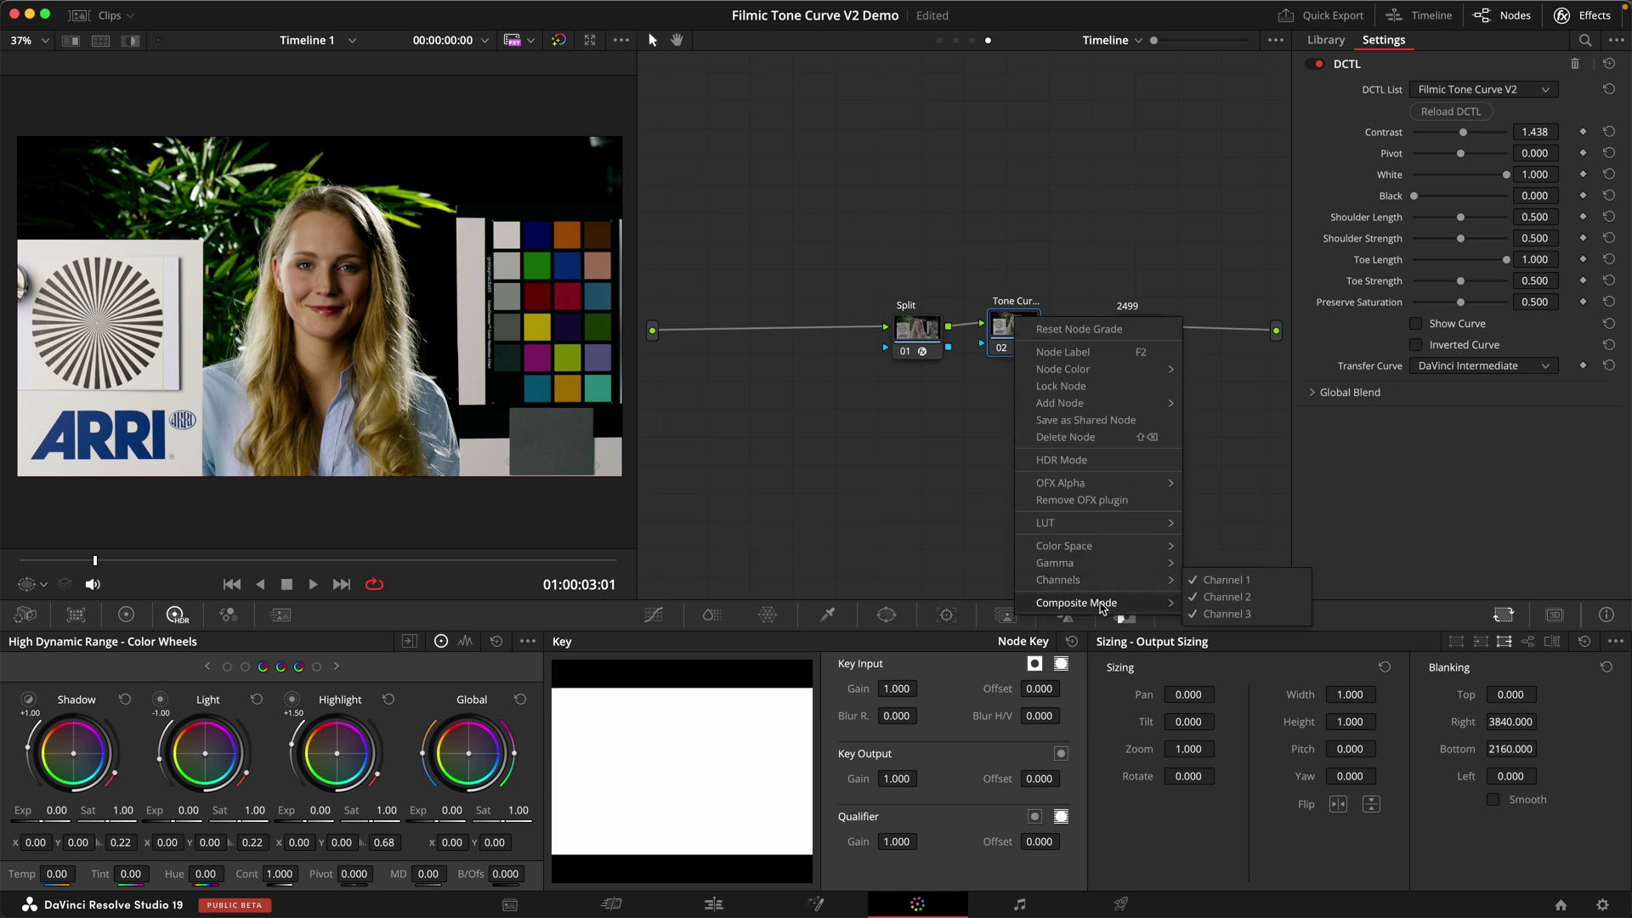
mouse_move(1086, 566)
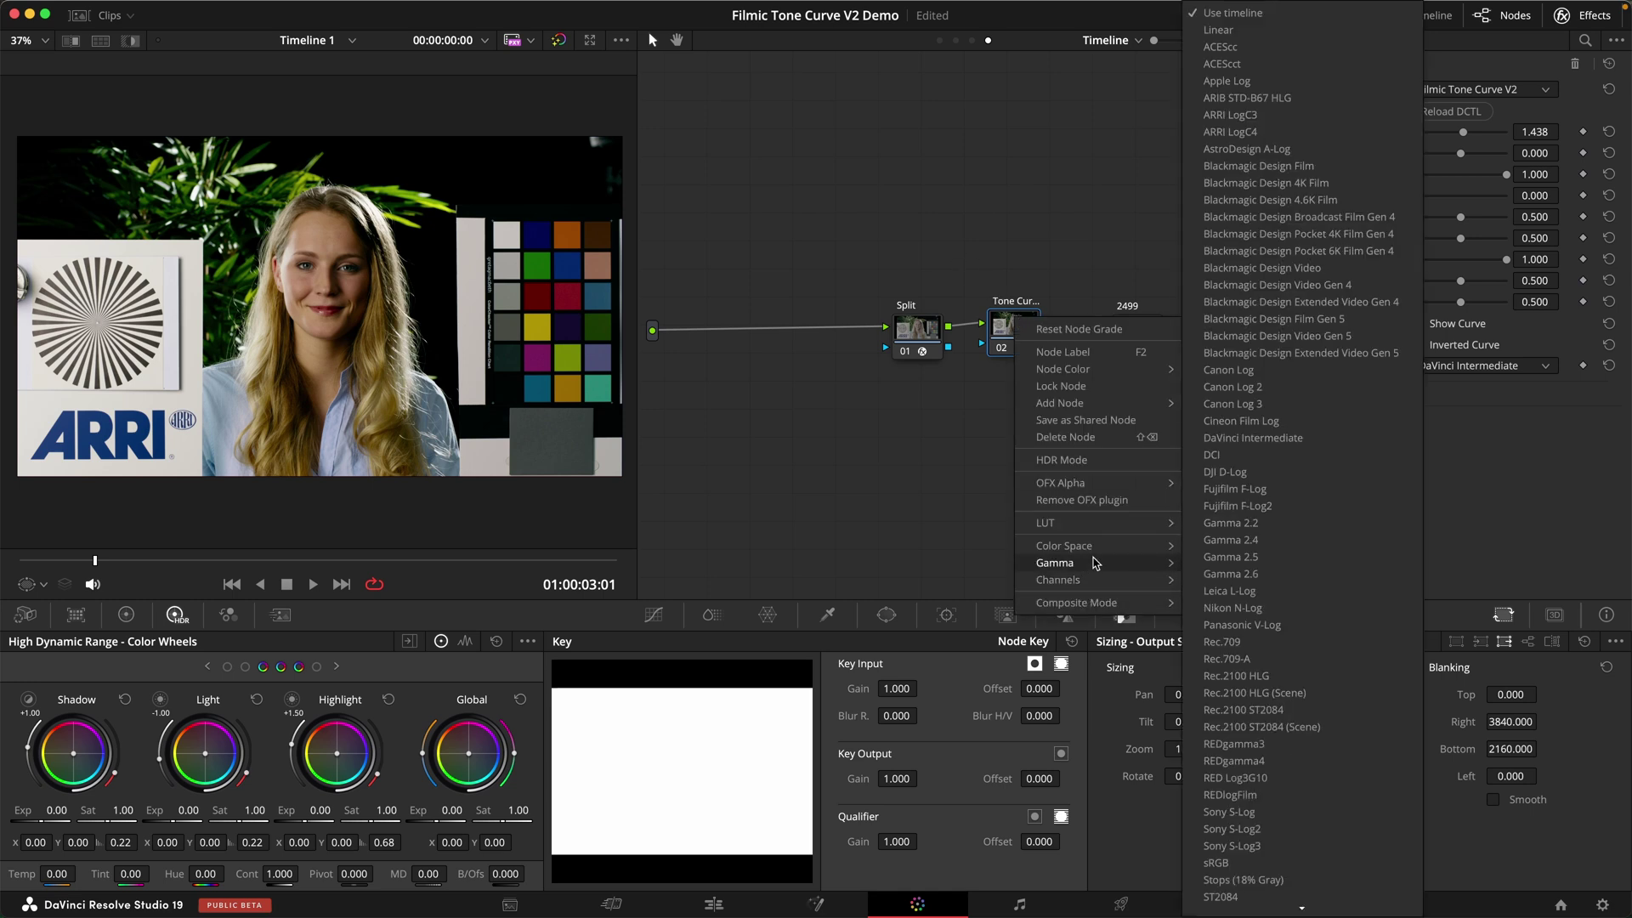
click(1289, 116)
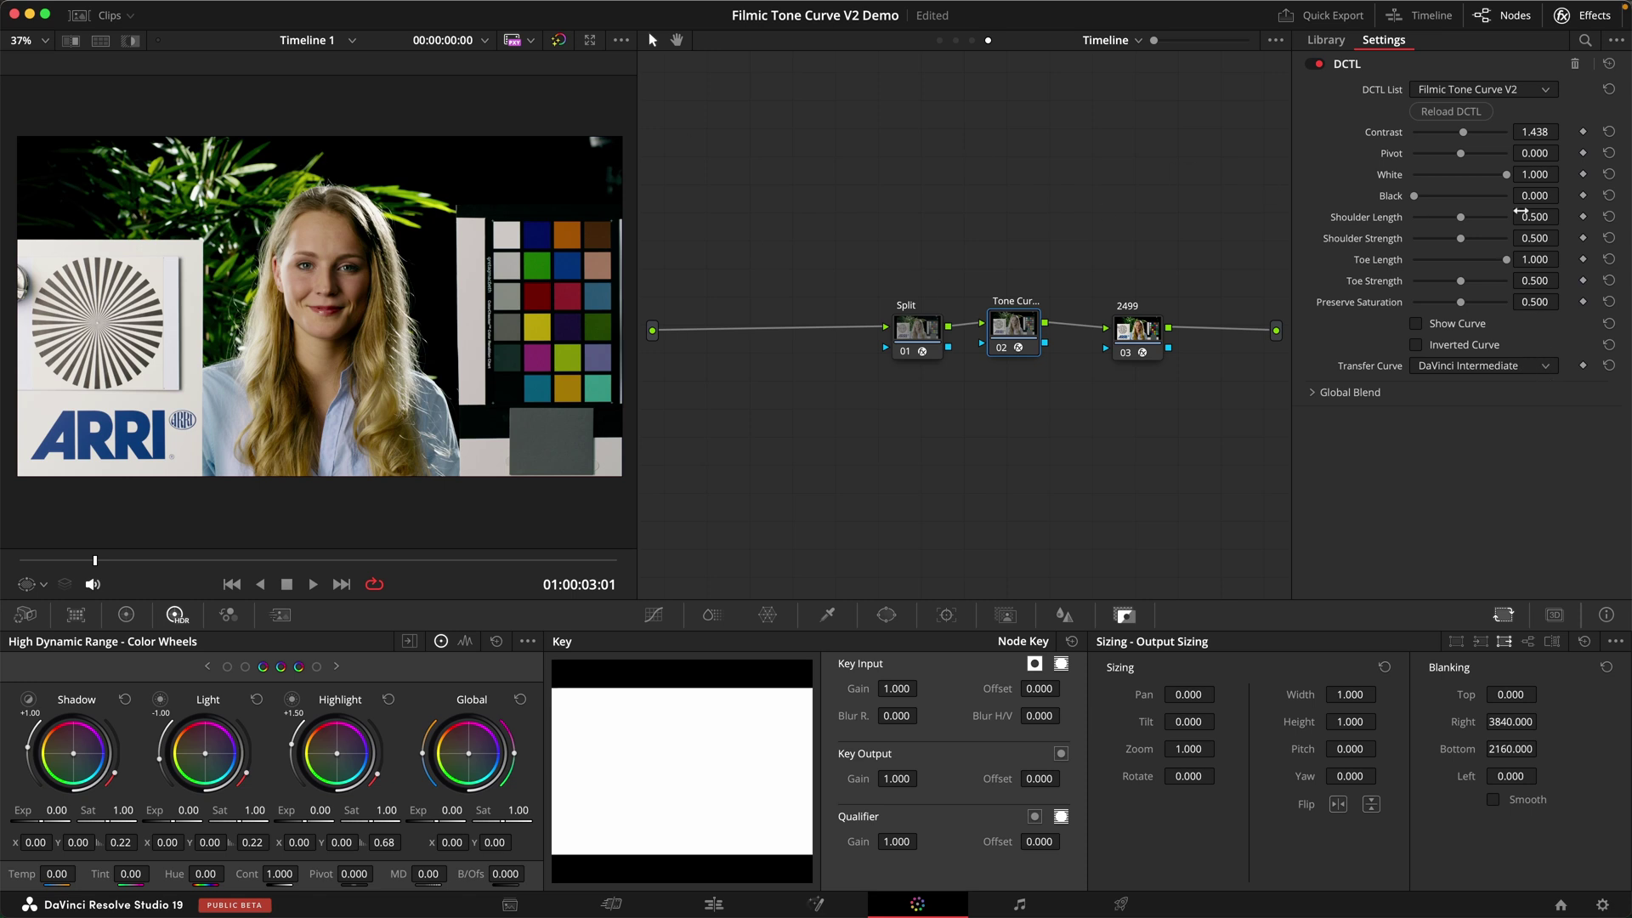
click(1496, 367)
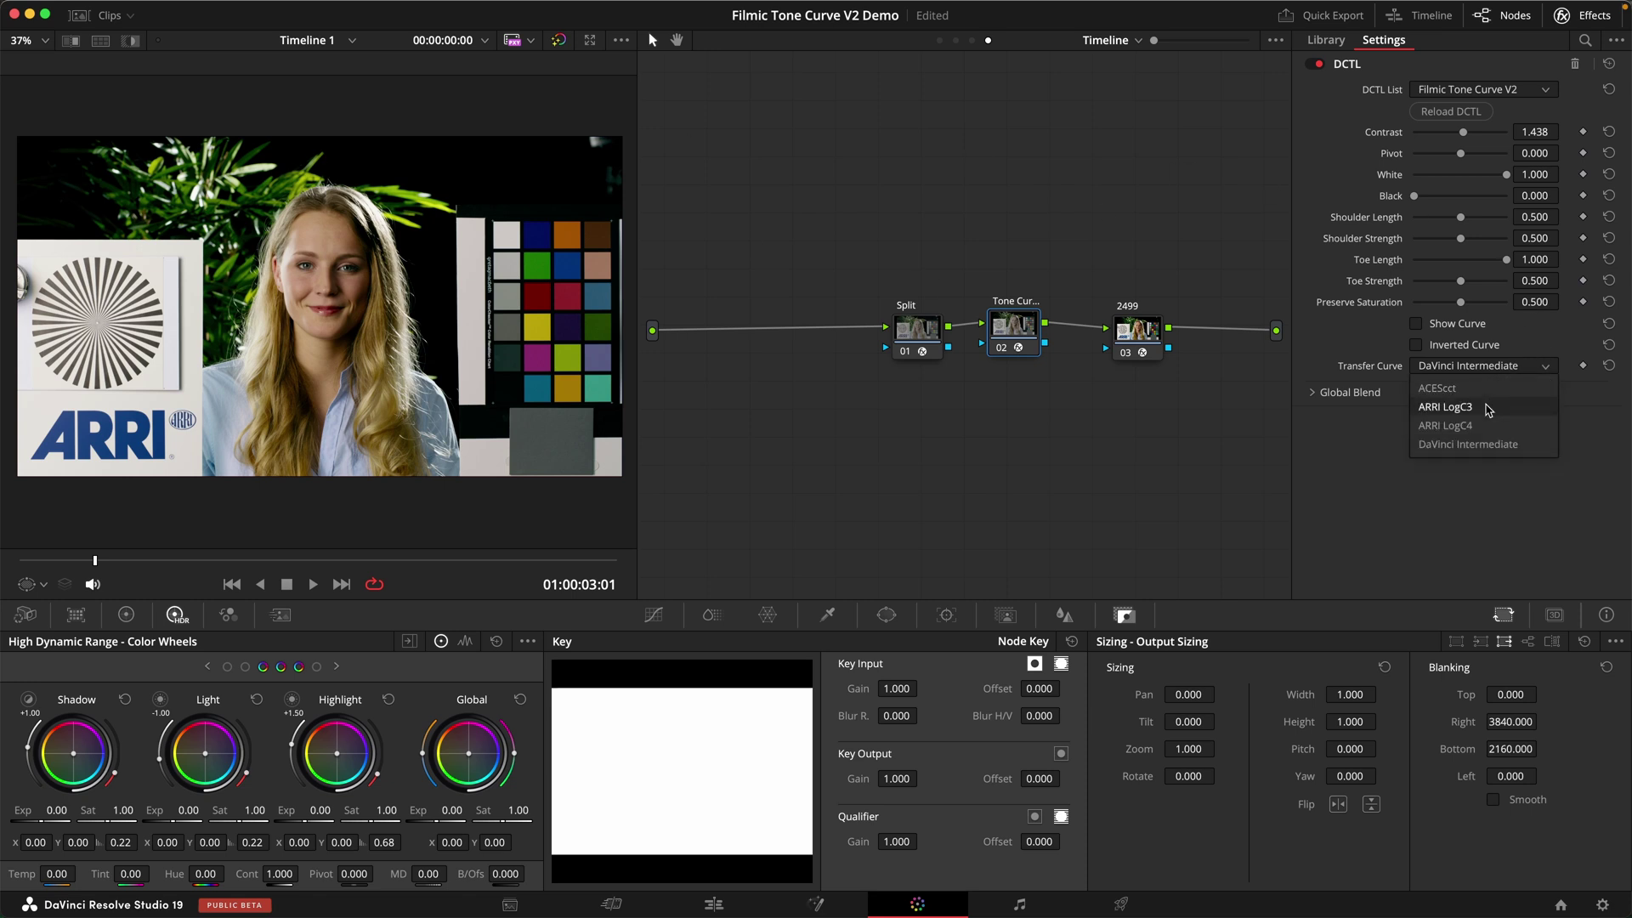
click(1489, 408)
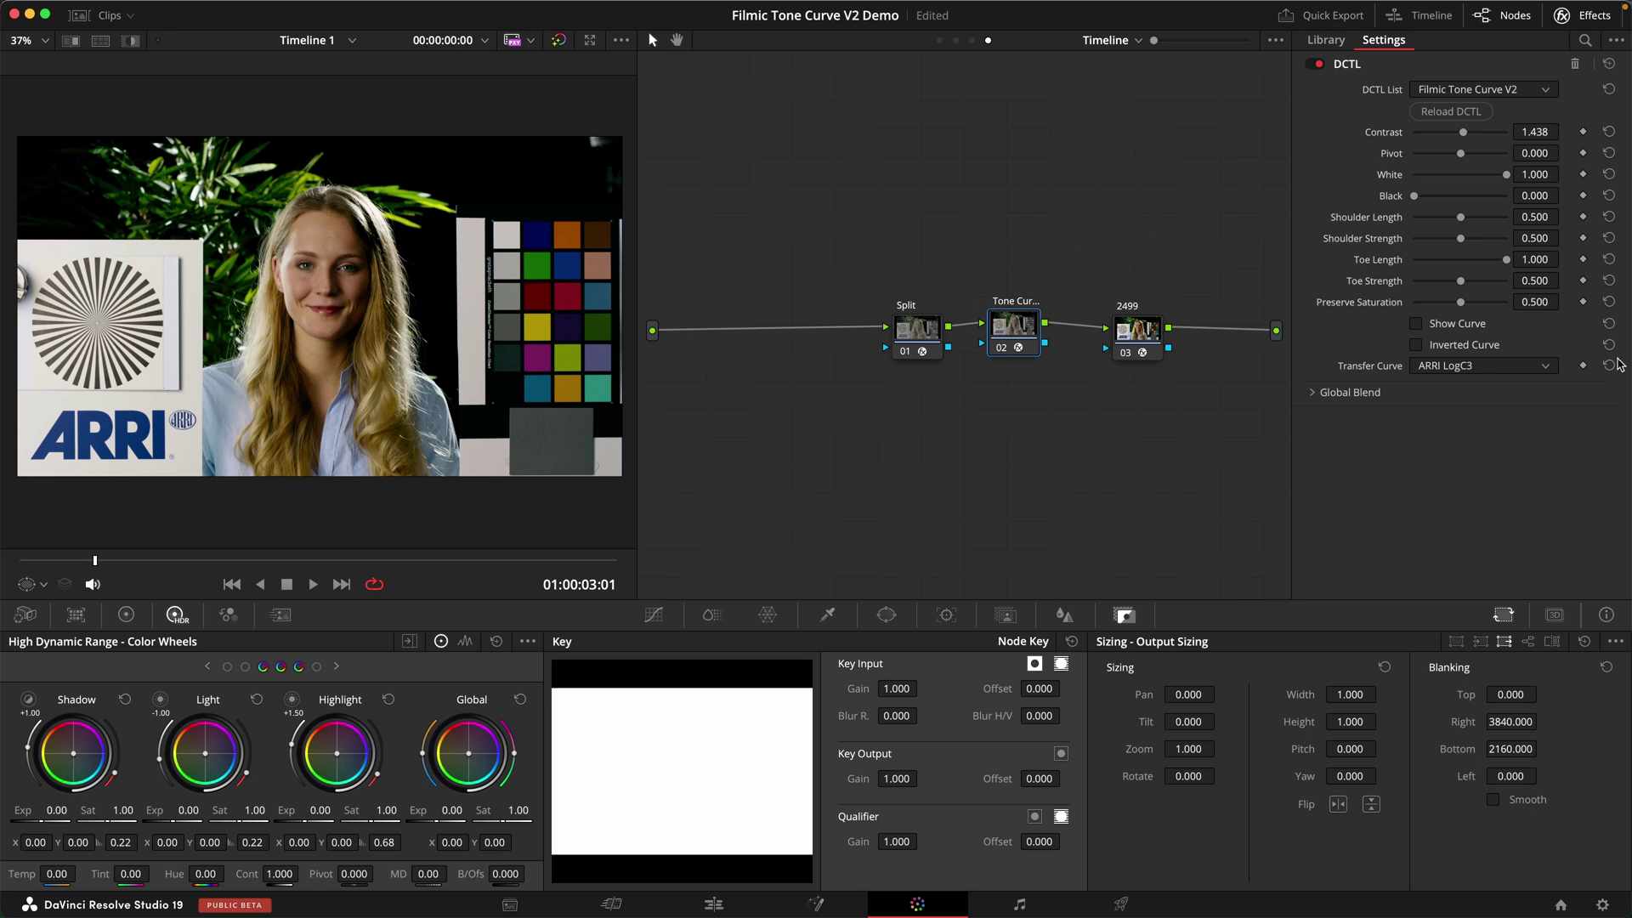
Return the node gamma to follow the timeline, reload the DCTL, and raise Contrast to 1.383
right_click(1007, 316)
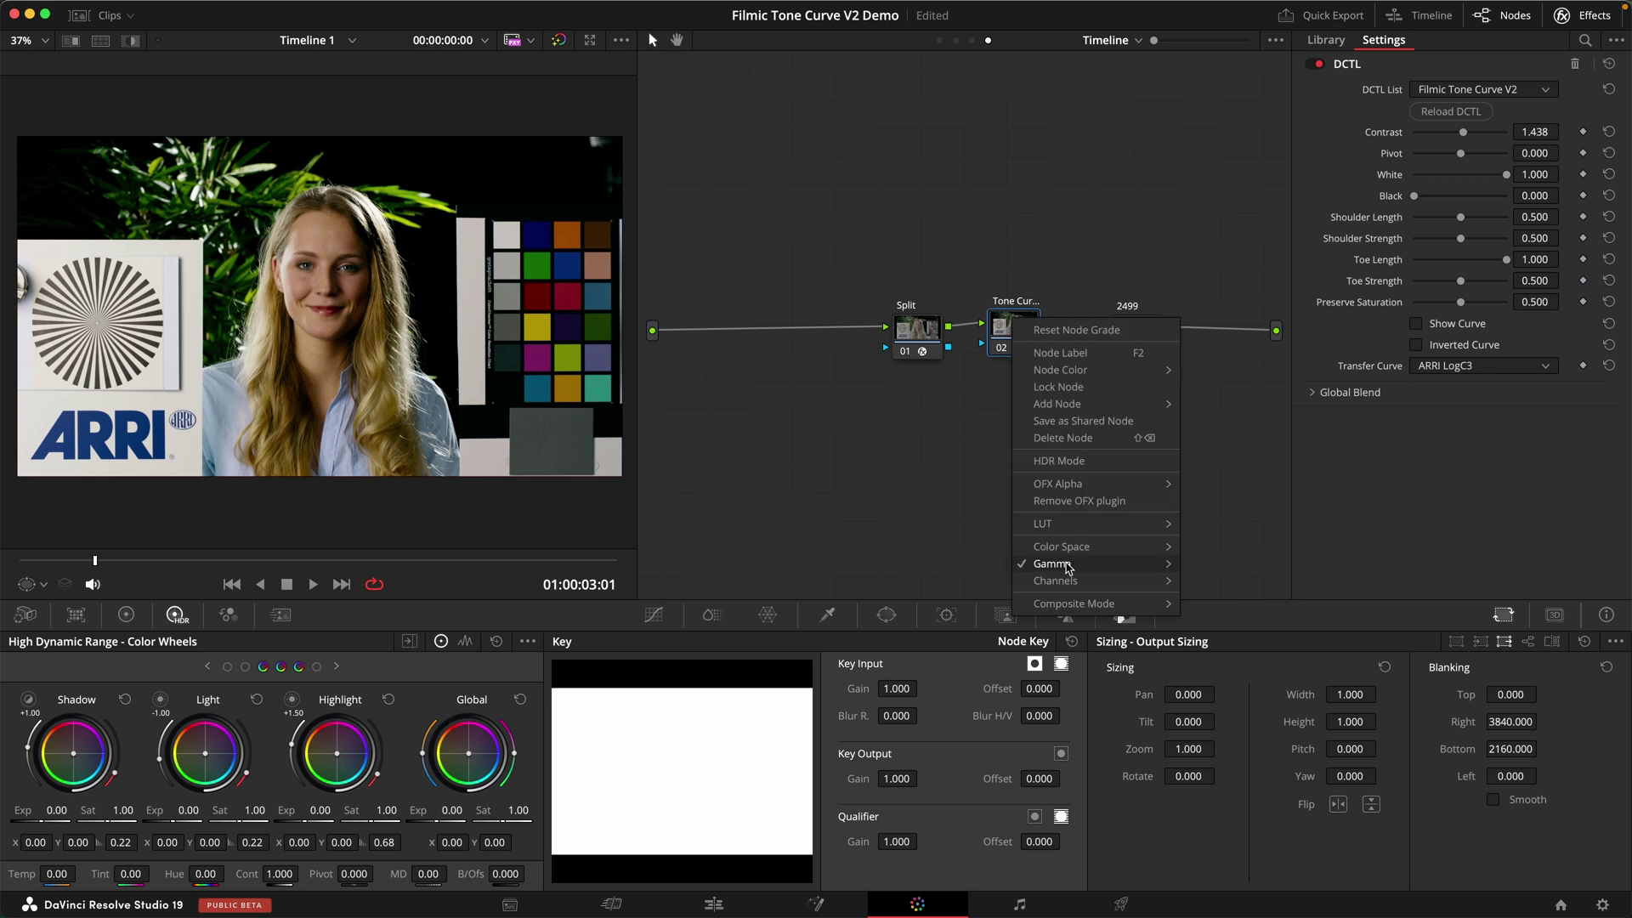
mouse_move(1061, 563)
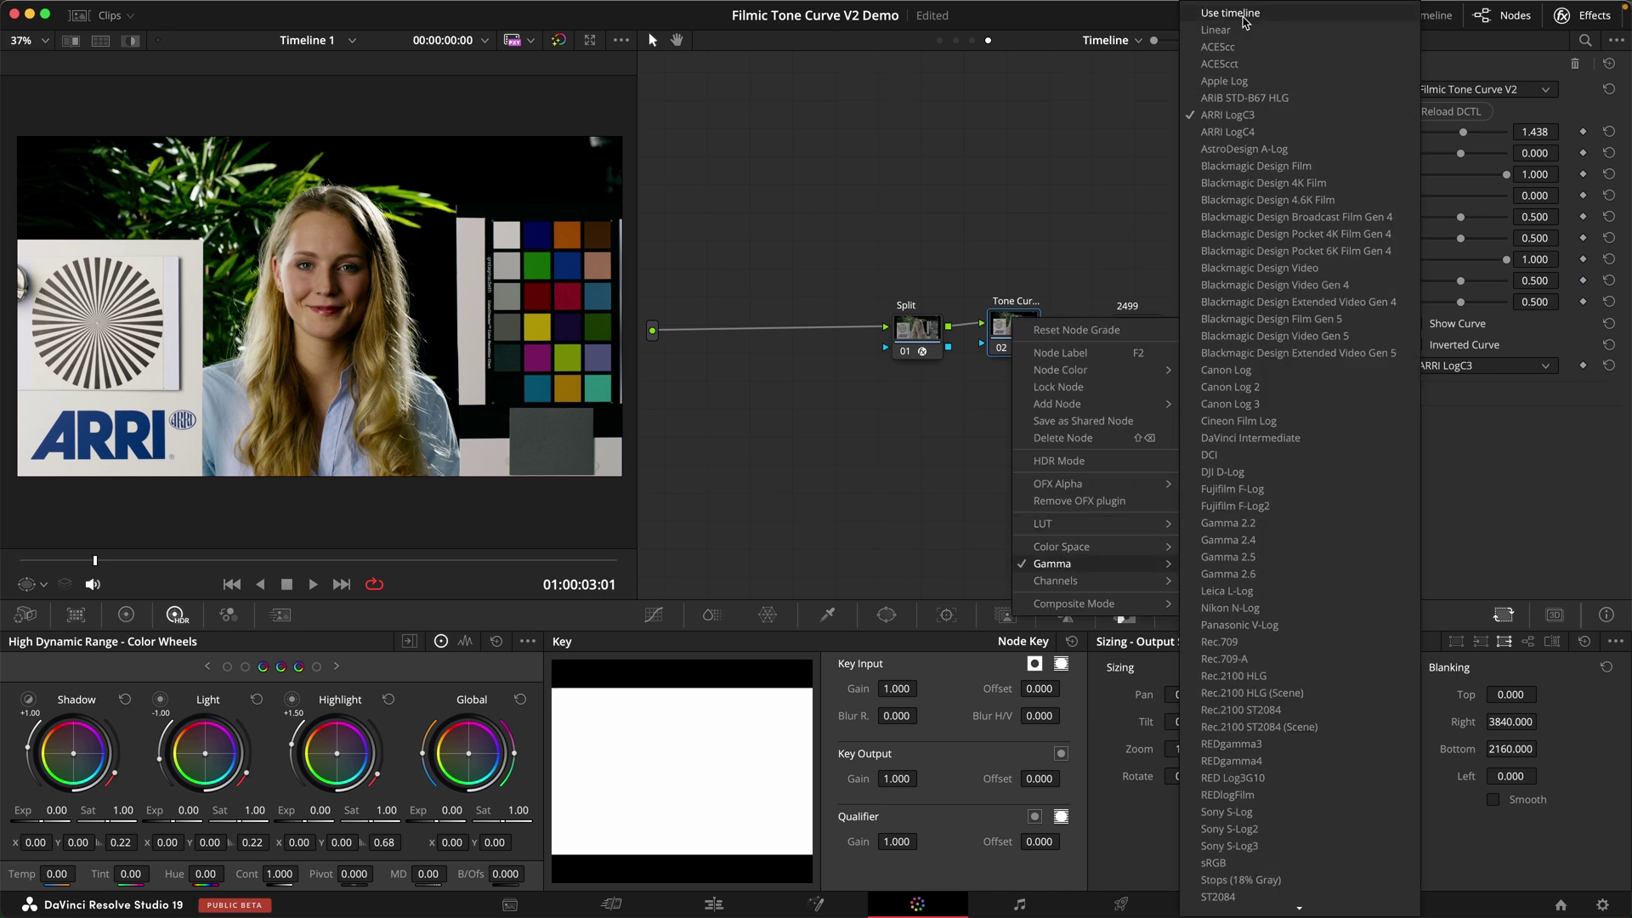
click(1243, 23)
click(1451, 111)
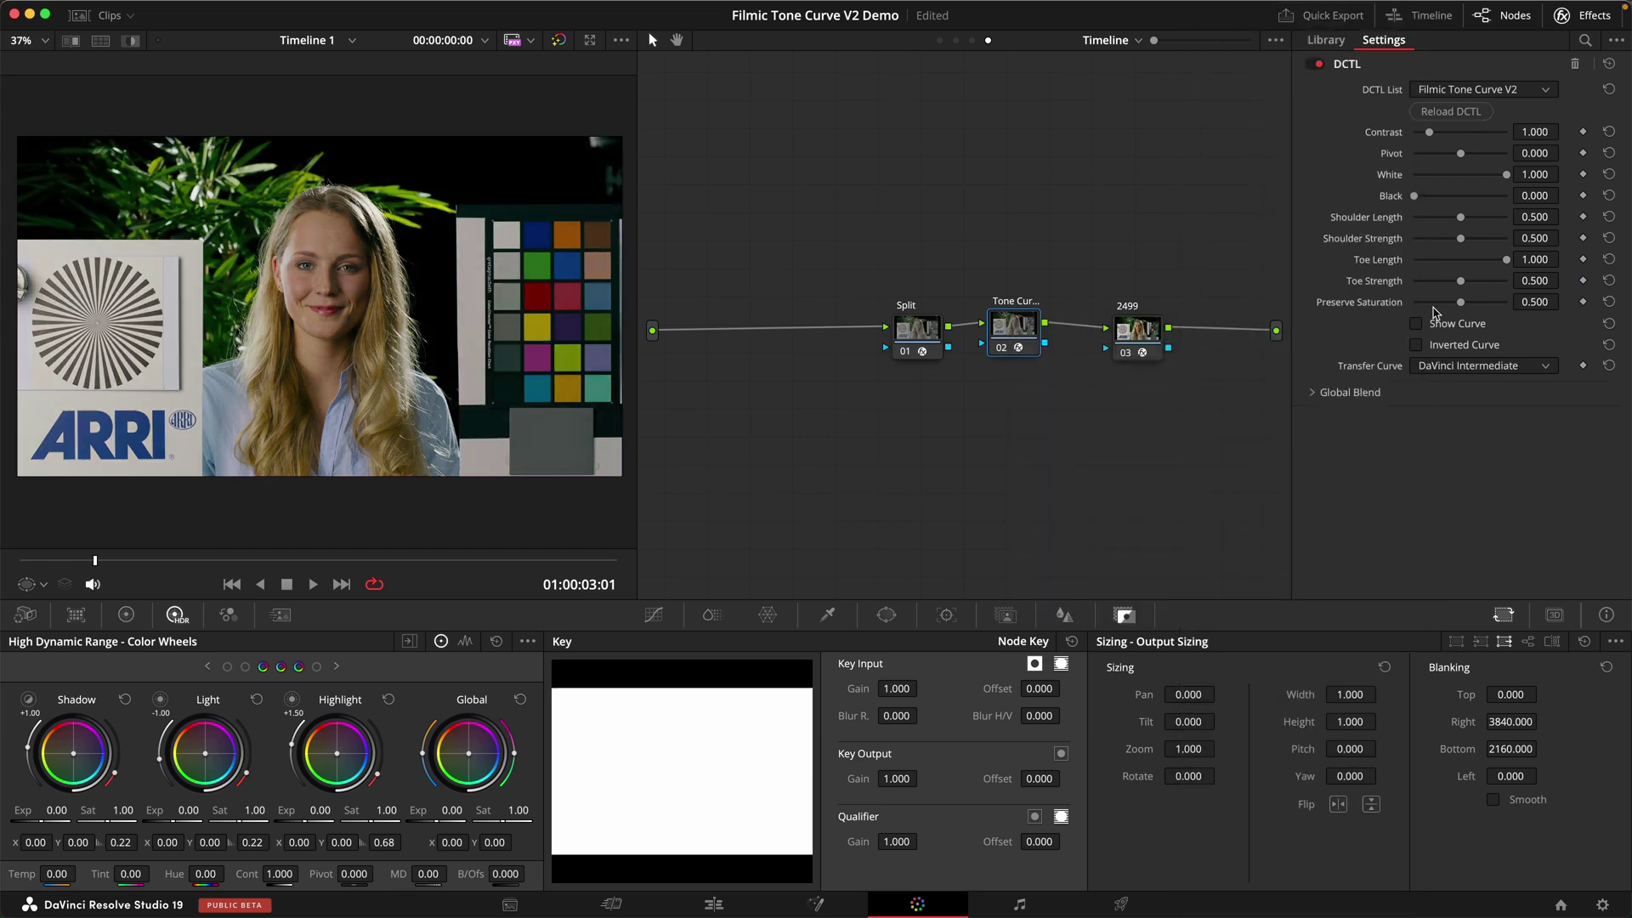
drag(1428, 133, 1459, 133)
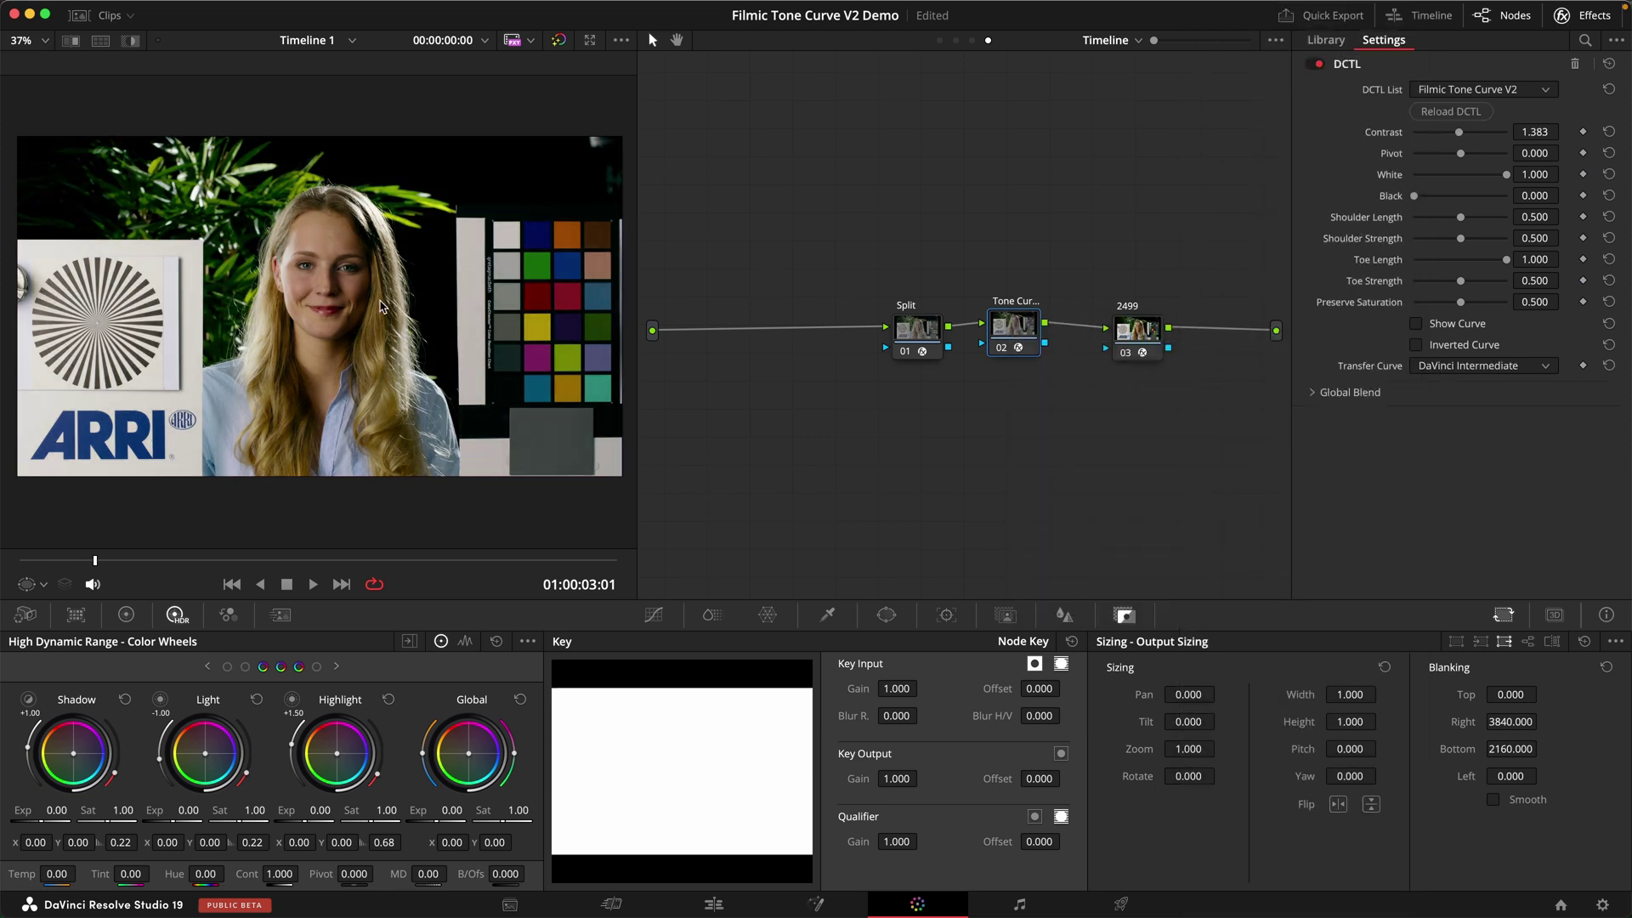
Set the Tone Curve node's gamma to ARRI LogC3
right_click(392, 295)
click(434, 306)
right_click(999, 327)
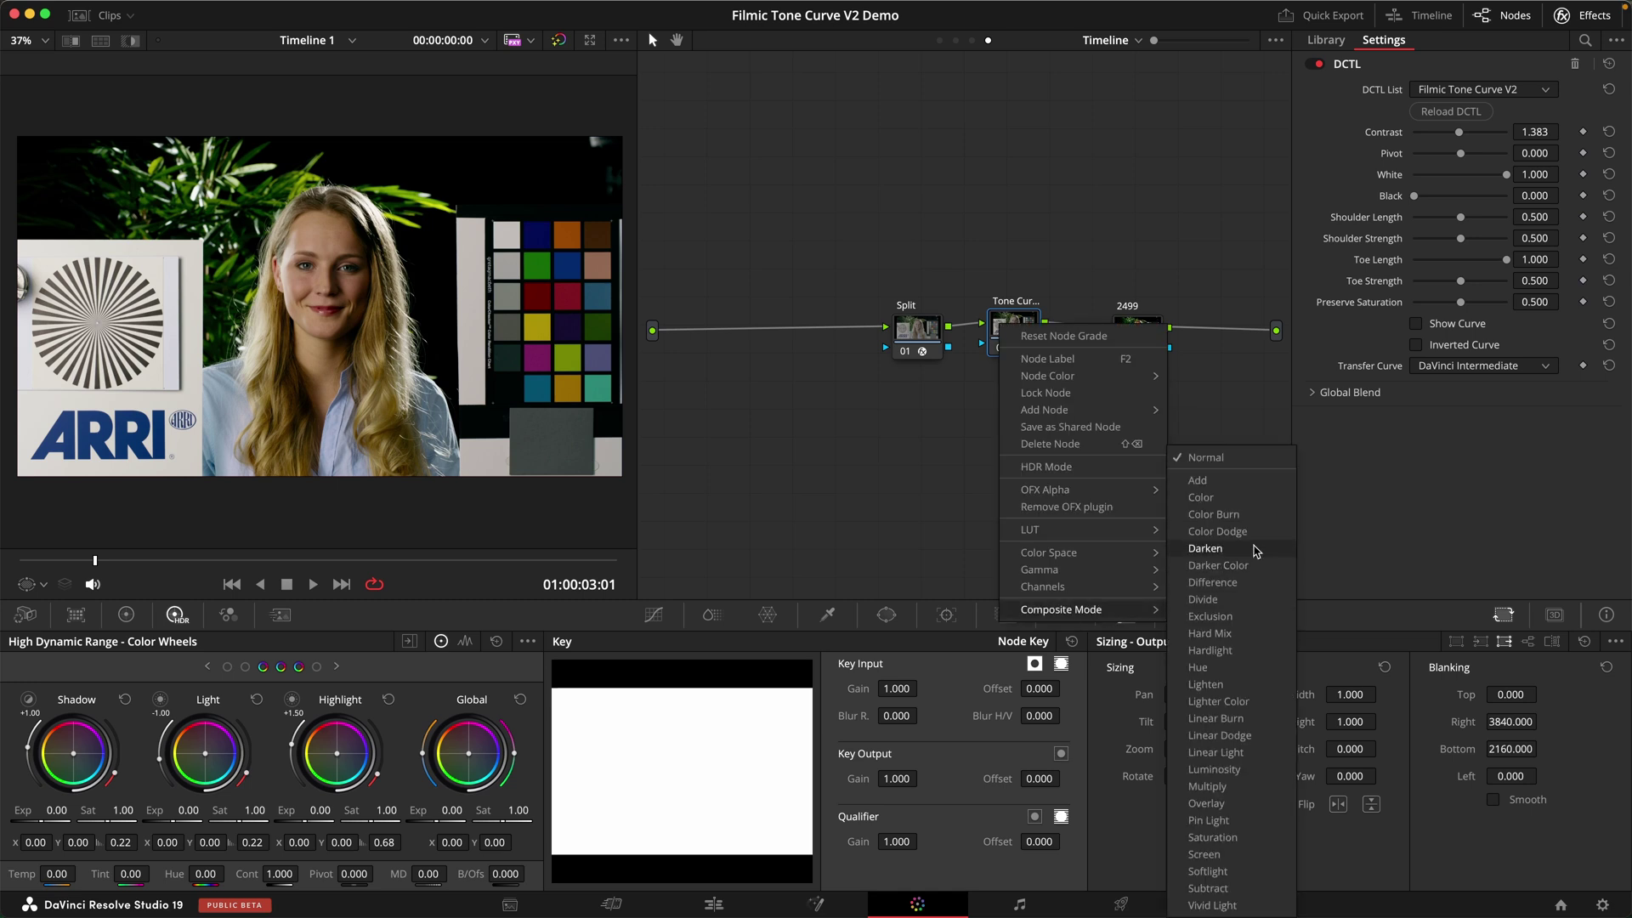
mouse_move(1078, 570)
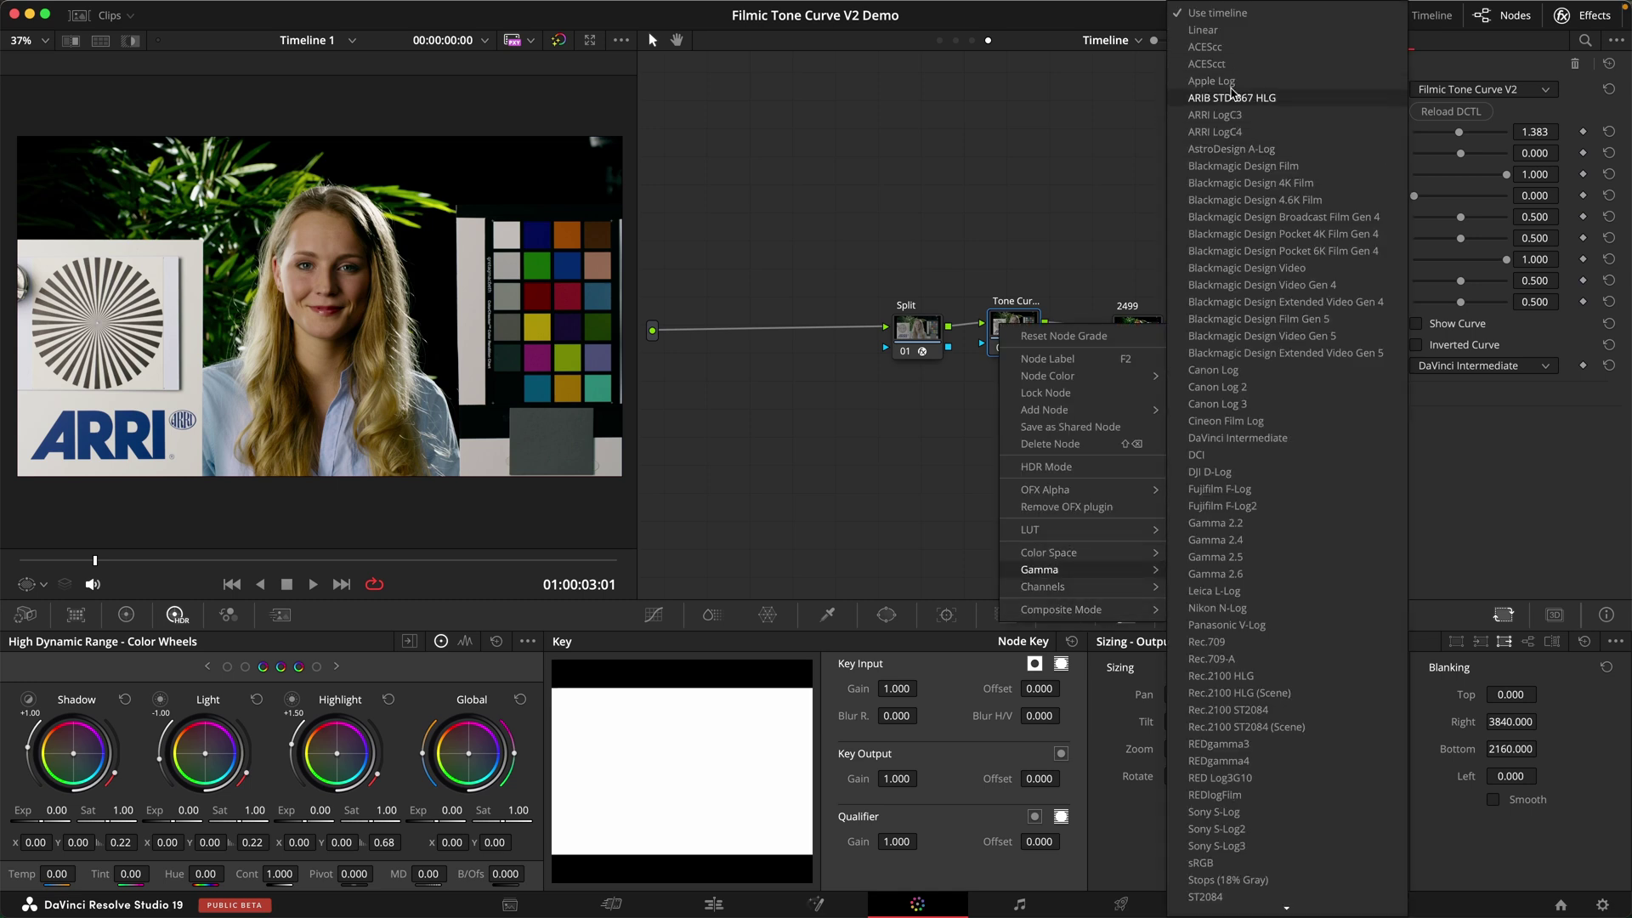
click(1244, 117)
Compare in a split-screen wipe with Transfer Curve on ARRI LogC3, then DaVinci Intermediate
key(super+w)
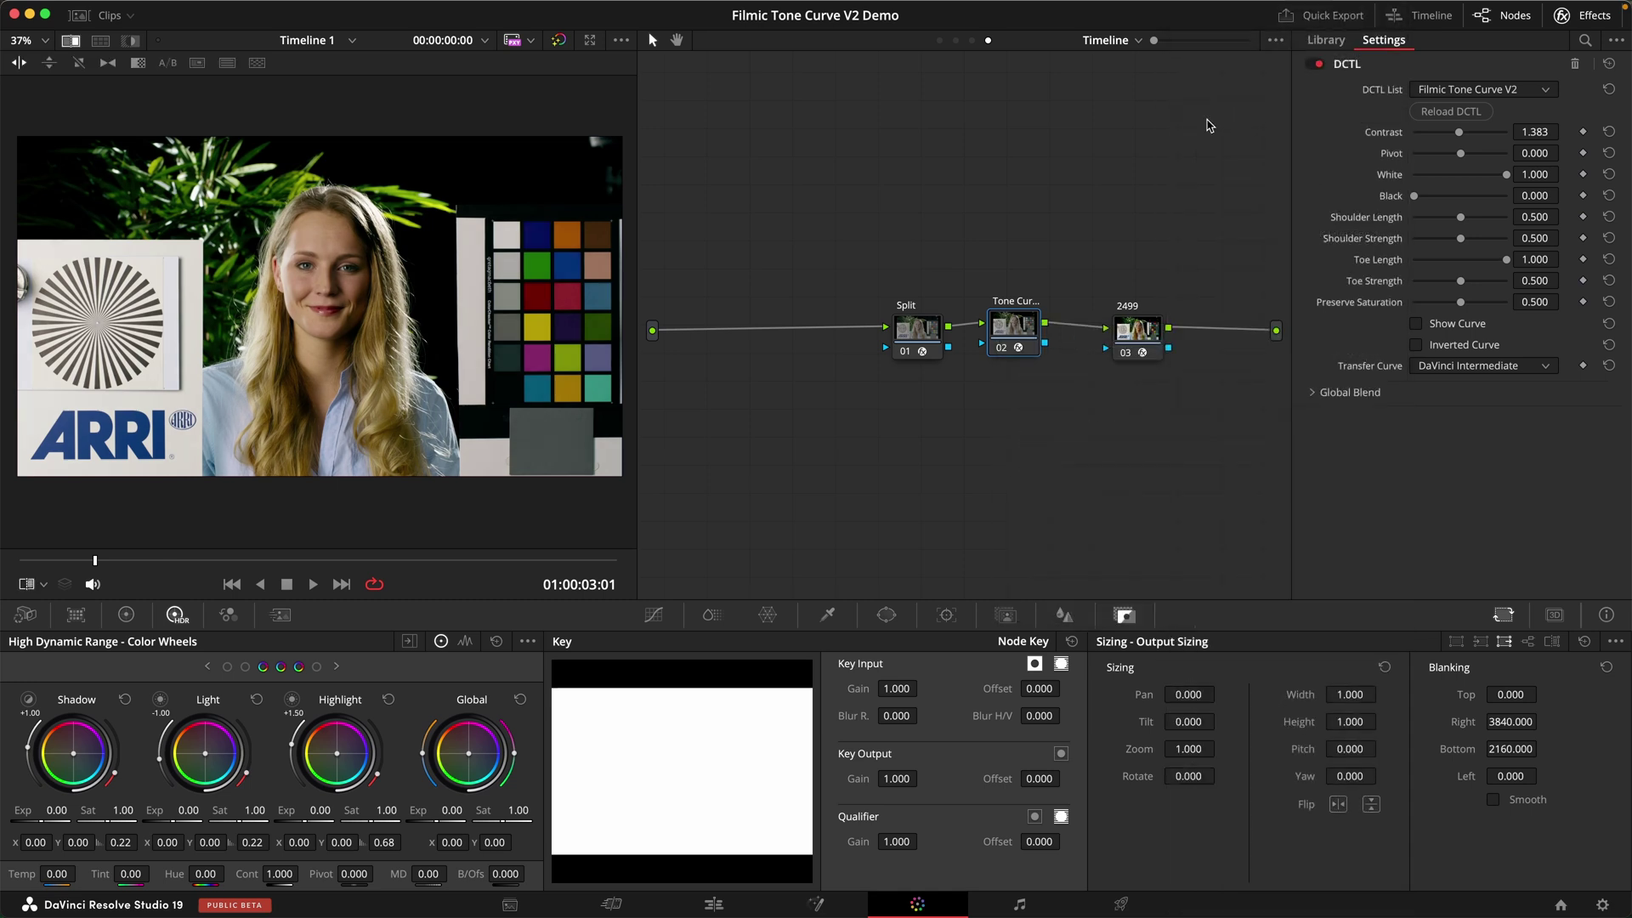
drag(197, 388, 229, 420)
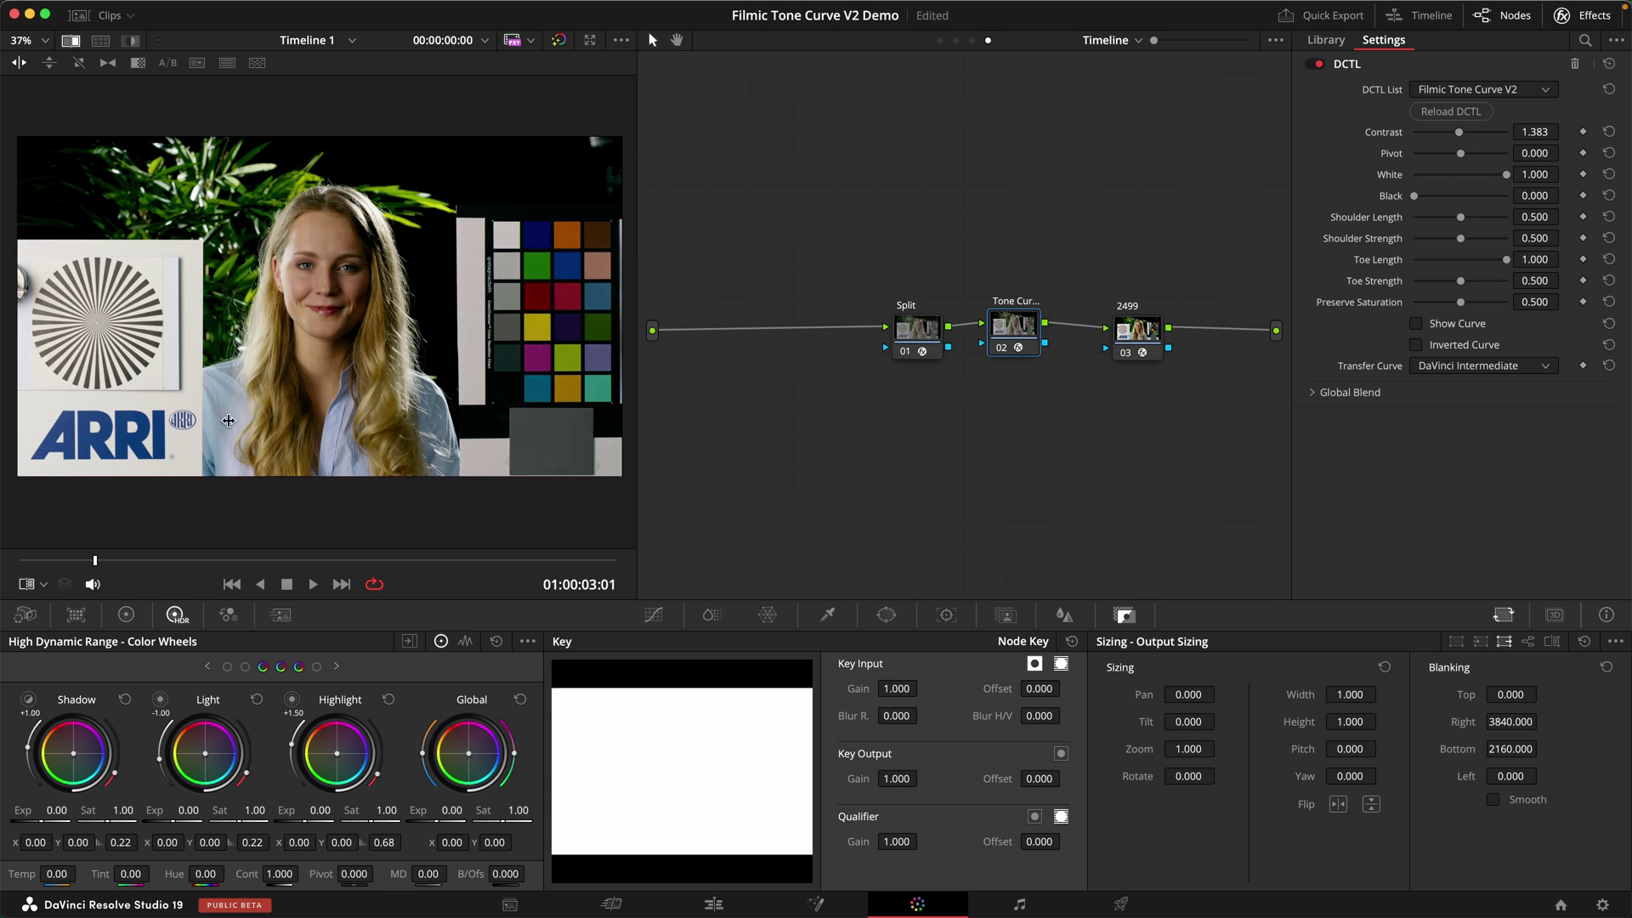
click(1449, 366)
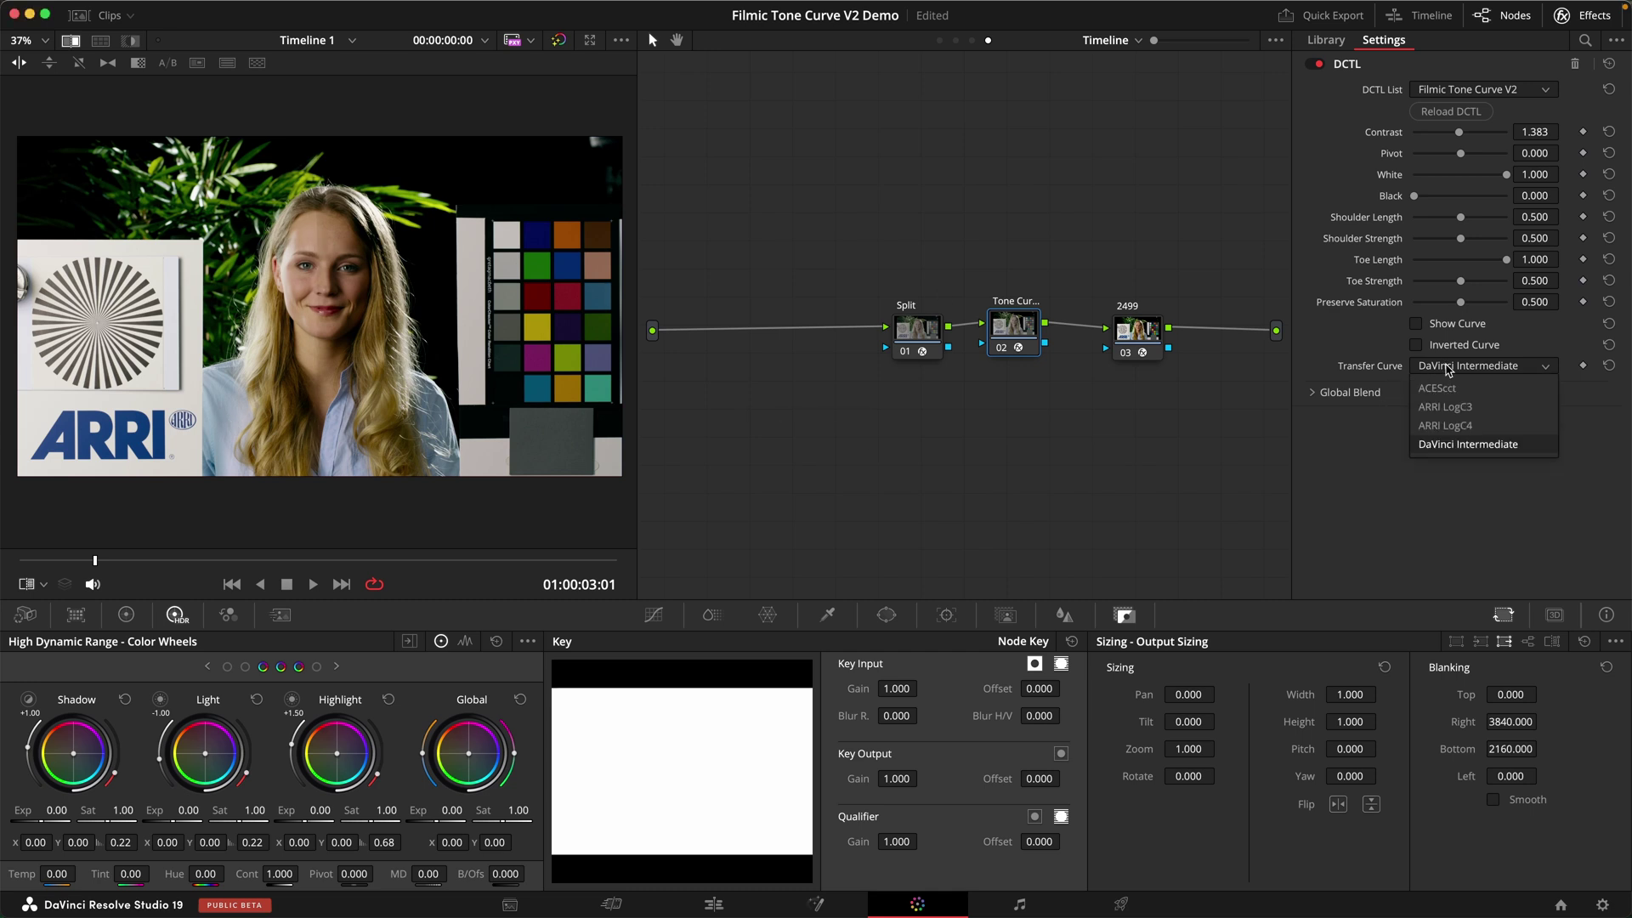
click(1449, 407)
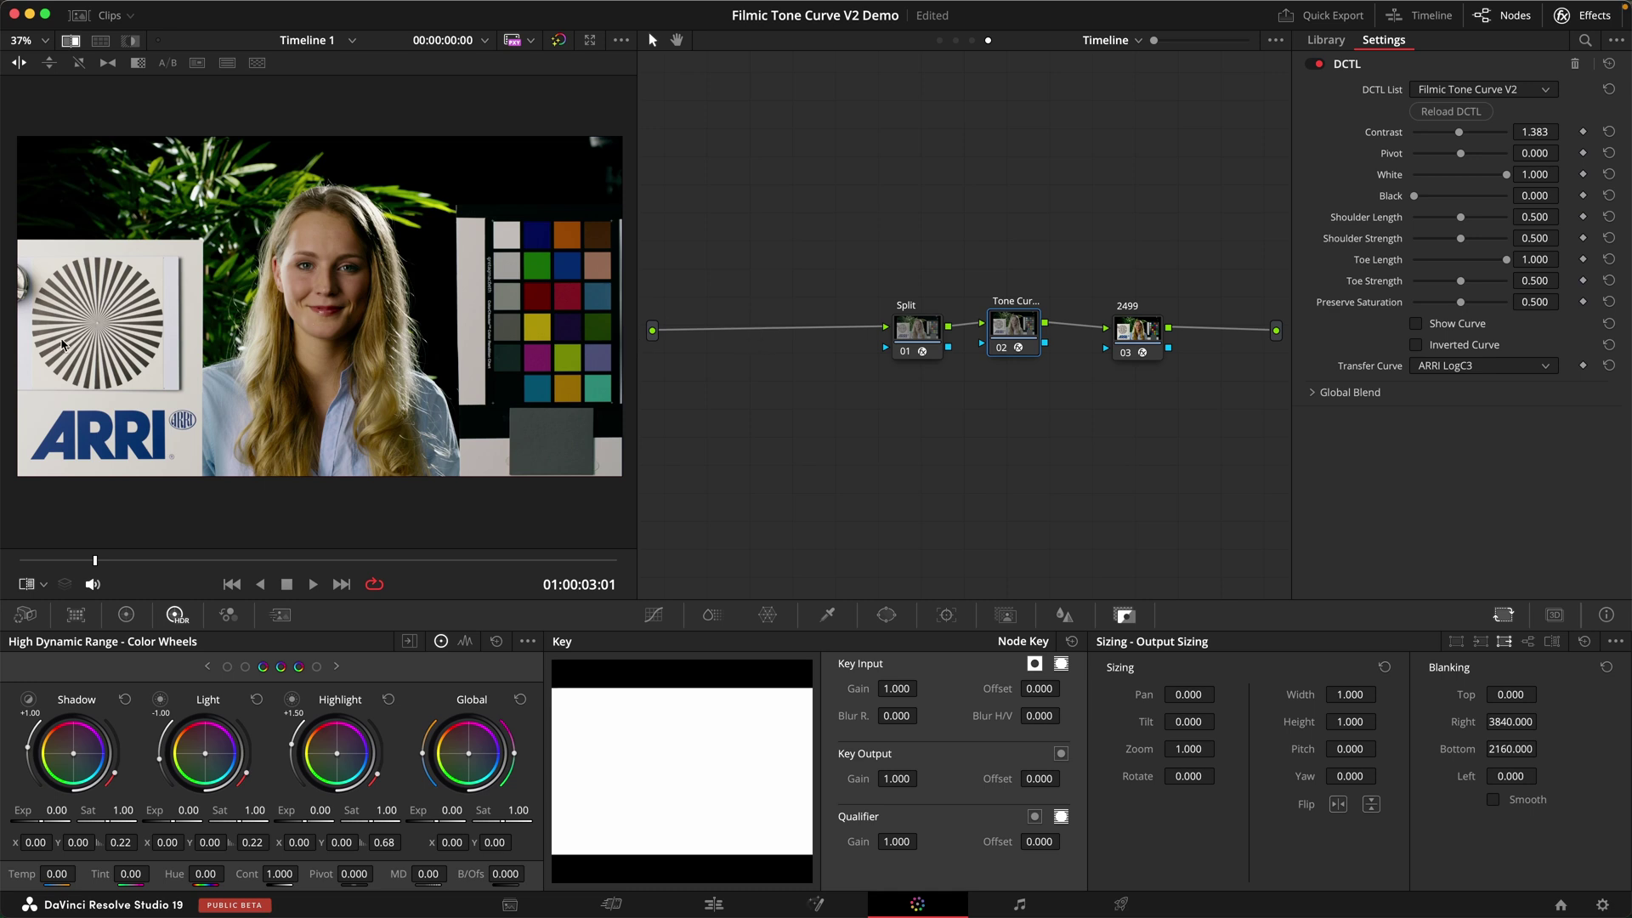
click(1462, 367)
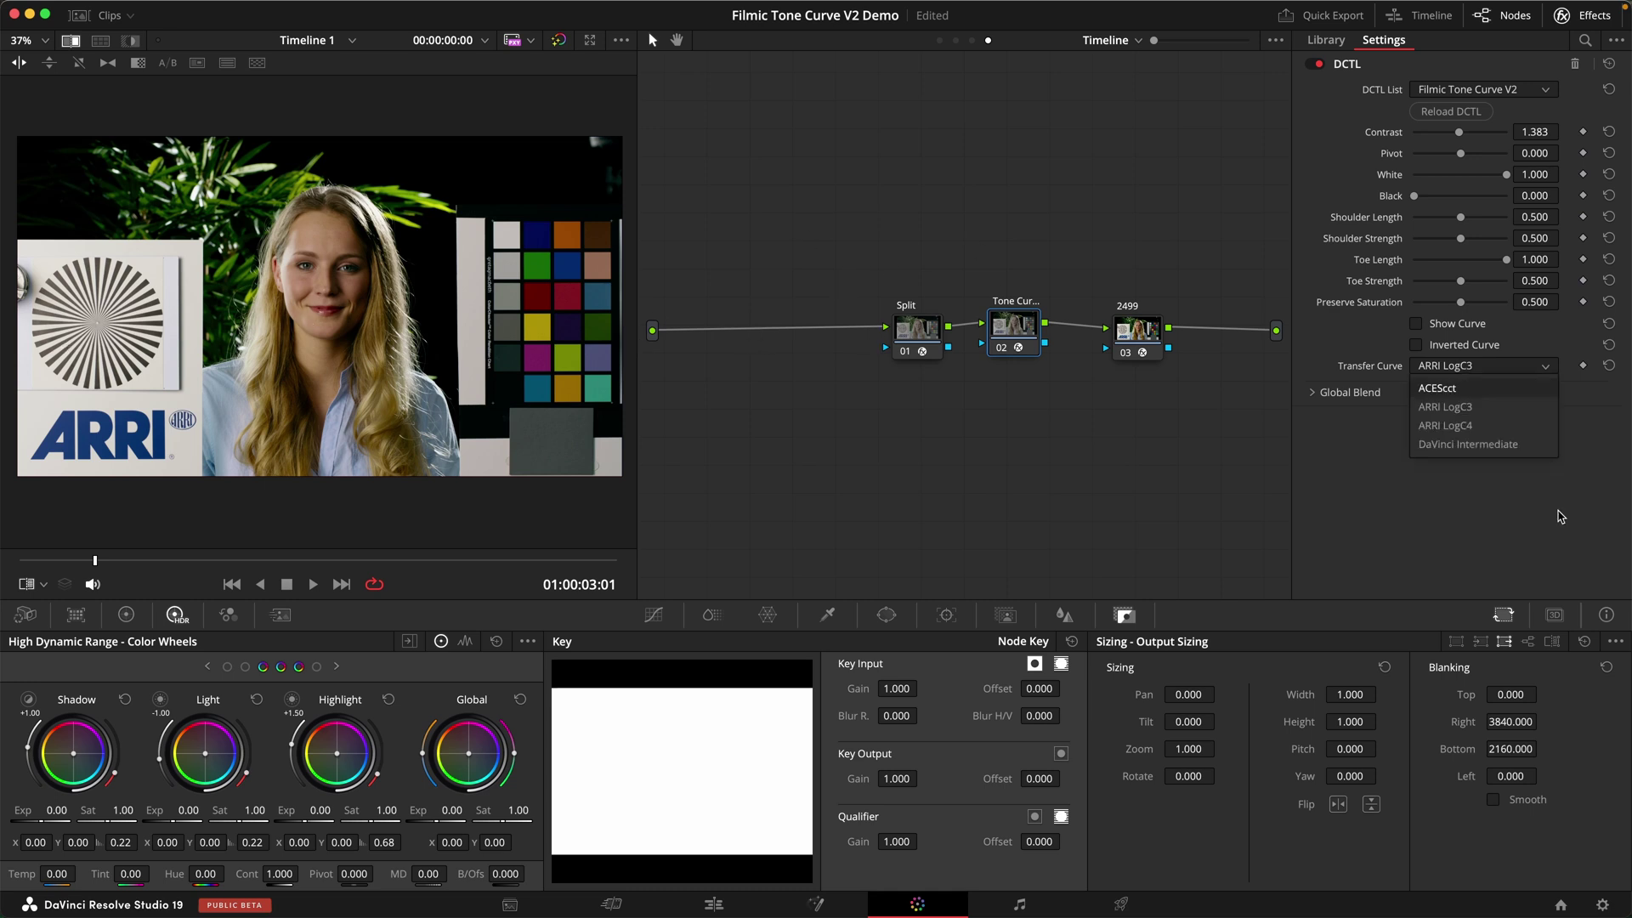
key(Down)
key(Down)
key(Down)
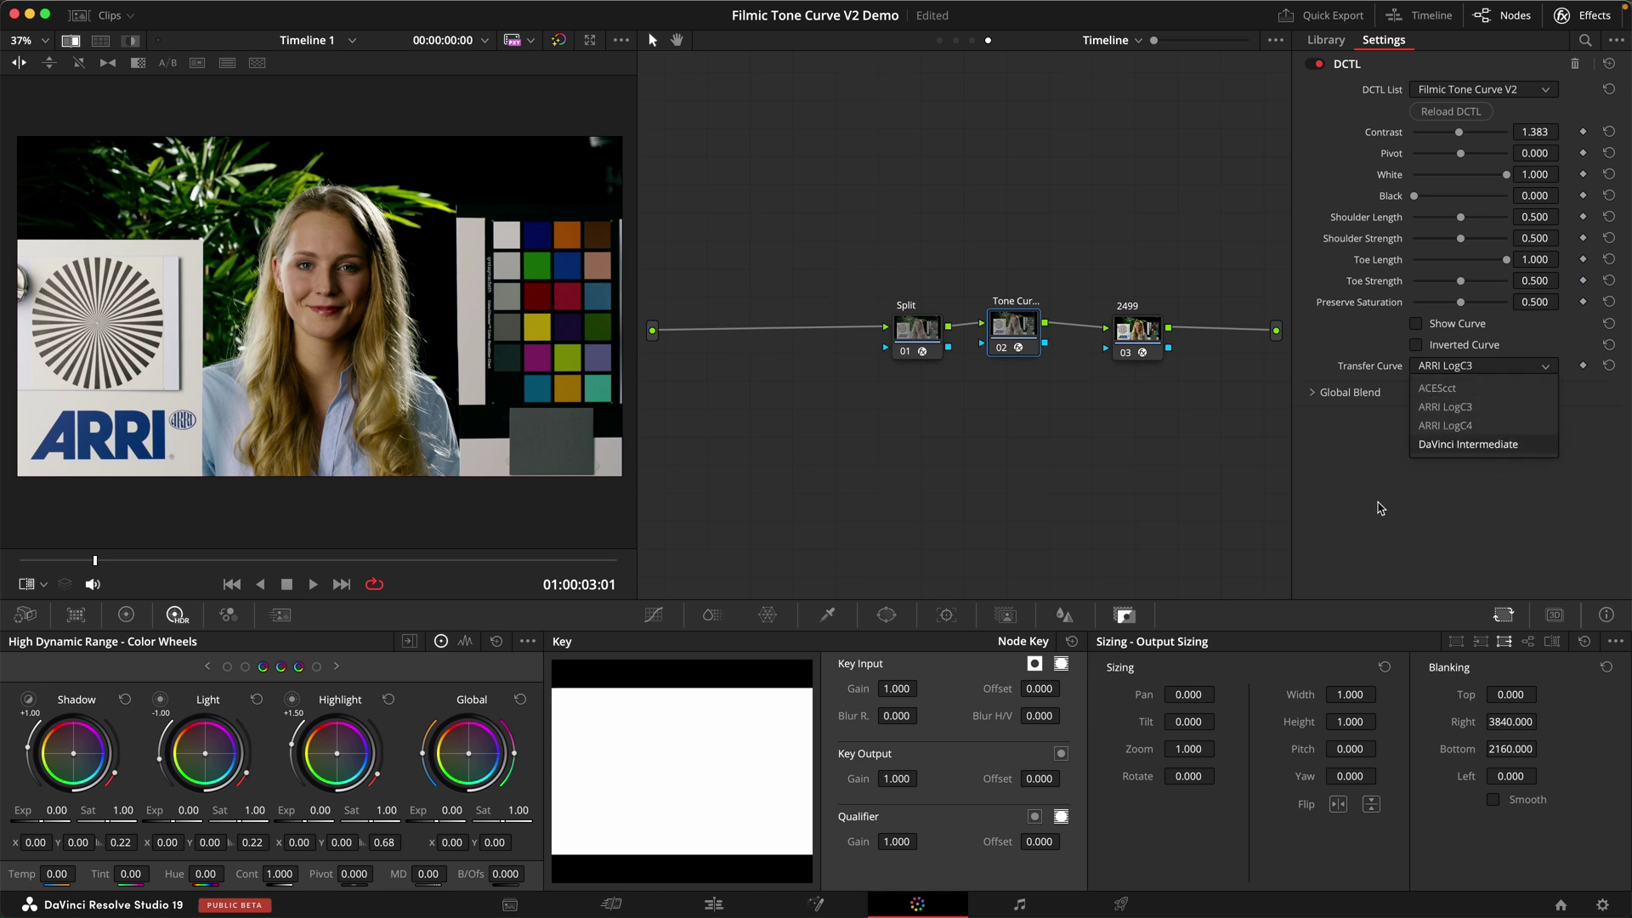
key(Return)
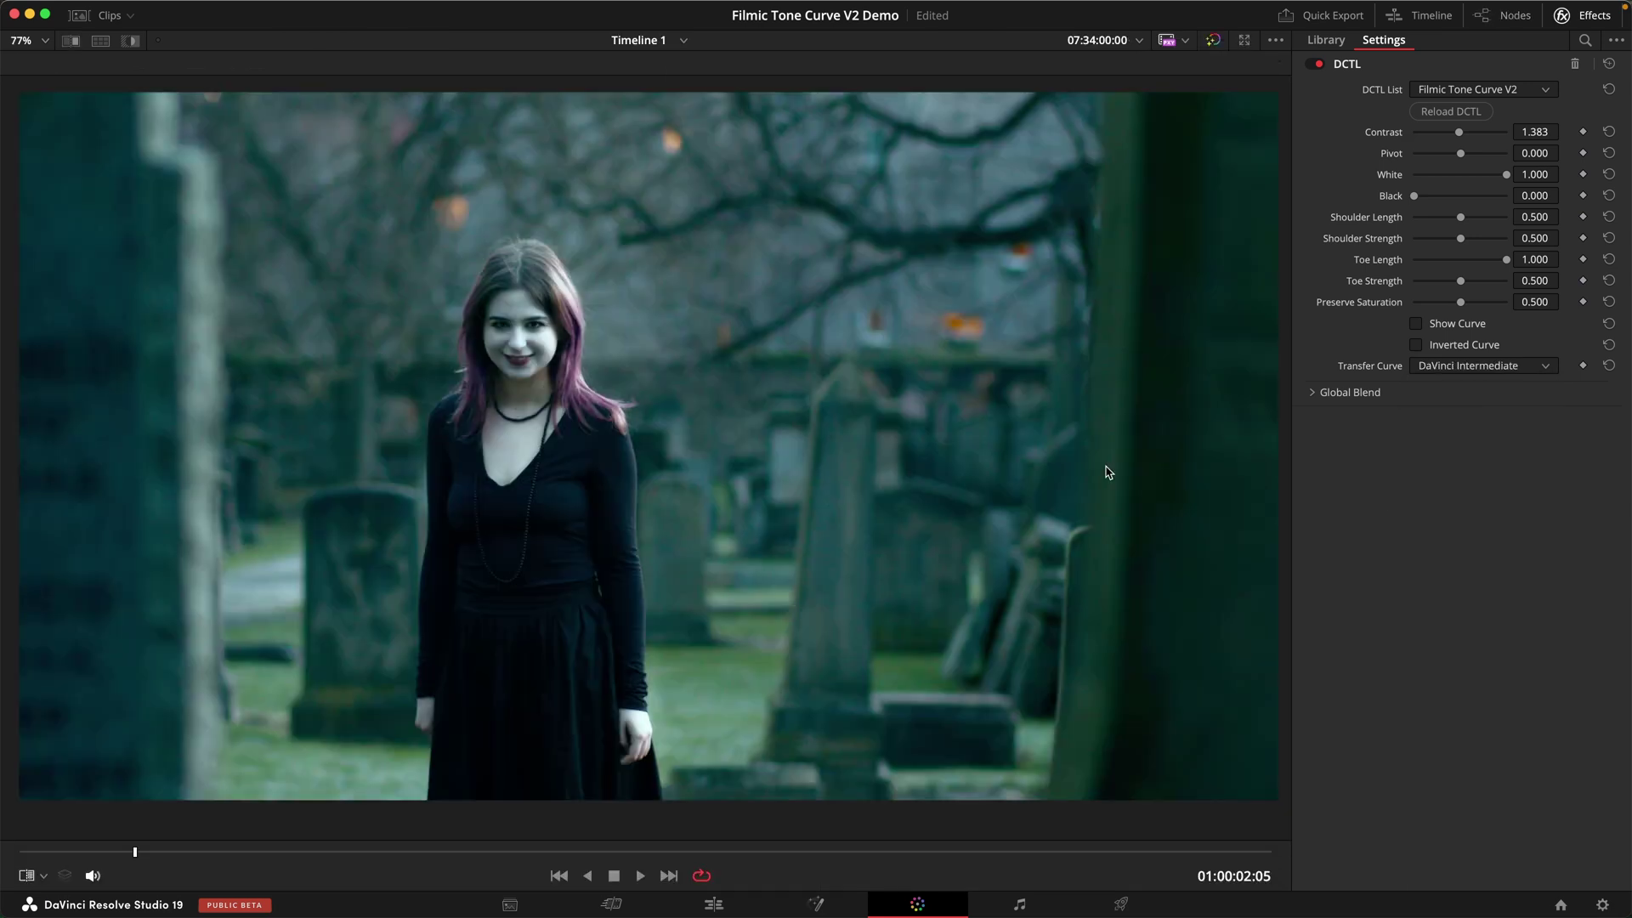